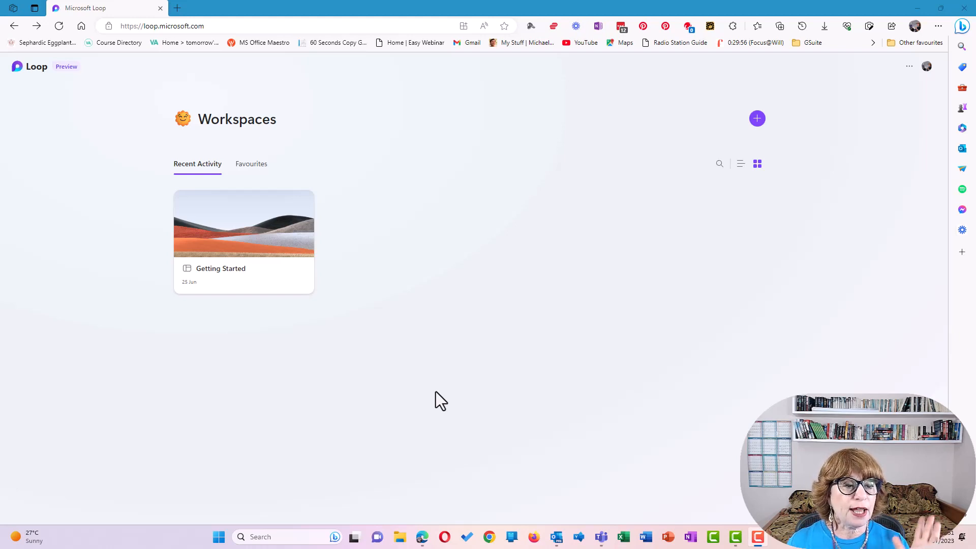
Open the Getting Started workspace and look through its Welcome, Check the Basics, Get Inspired, Send Feedback and Next Steps pages.
left_click(222, 283)
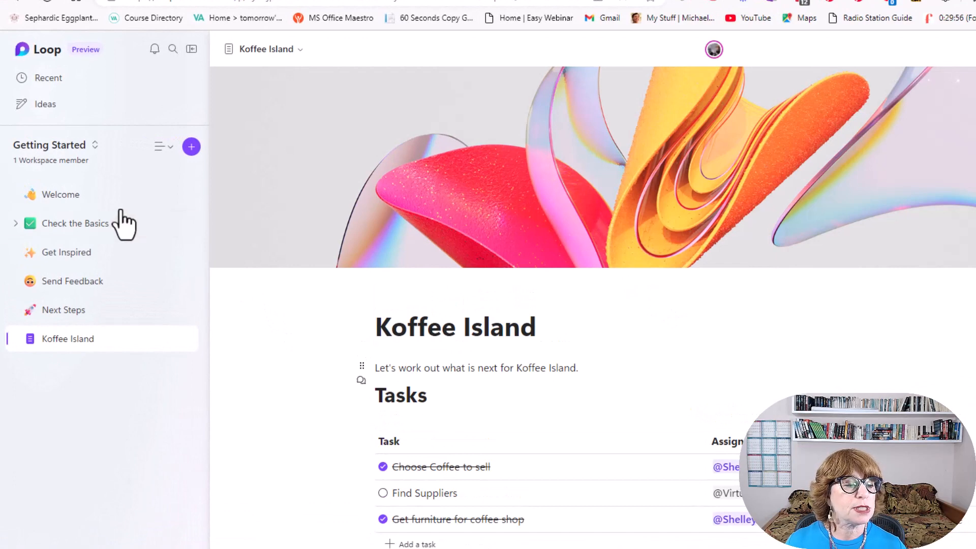
left_click(107, 198)
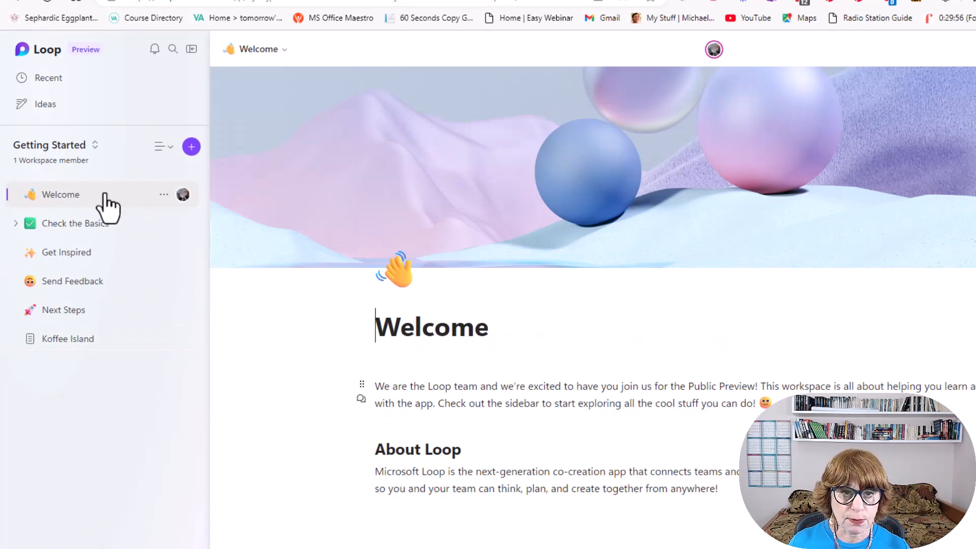
left_click(96, 226)
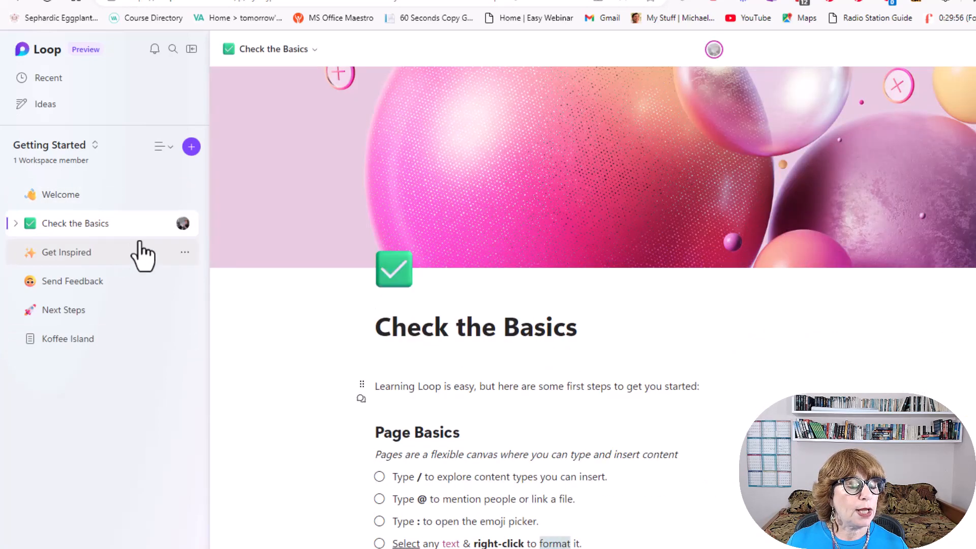
scroll(251, 388, "down", 5)
scroll(251, 387, "up", 5)
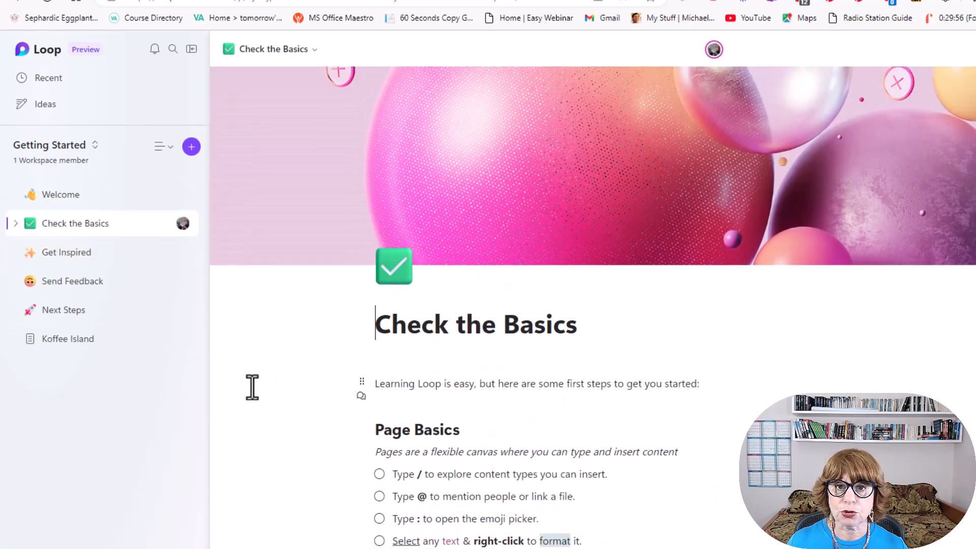
left_click(87, 255)
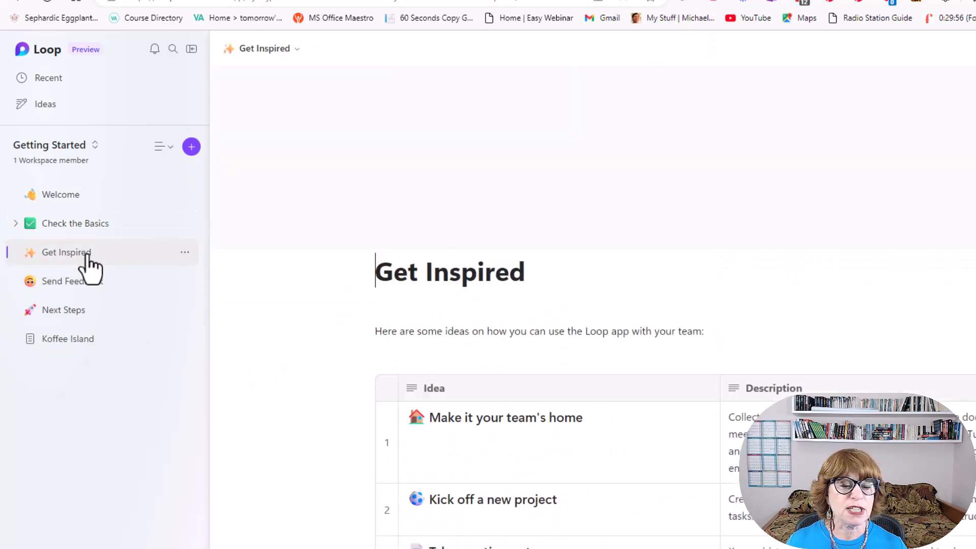
scroll(279, 483, "down", 3)
scroll(279, 483, "down", 2)
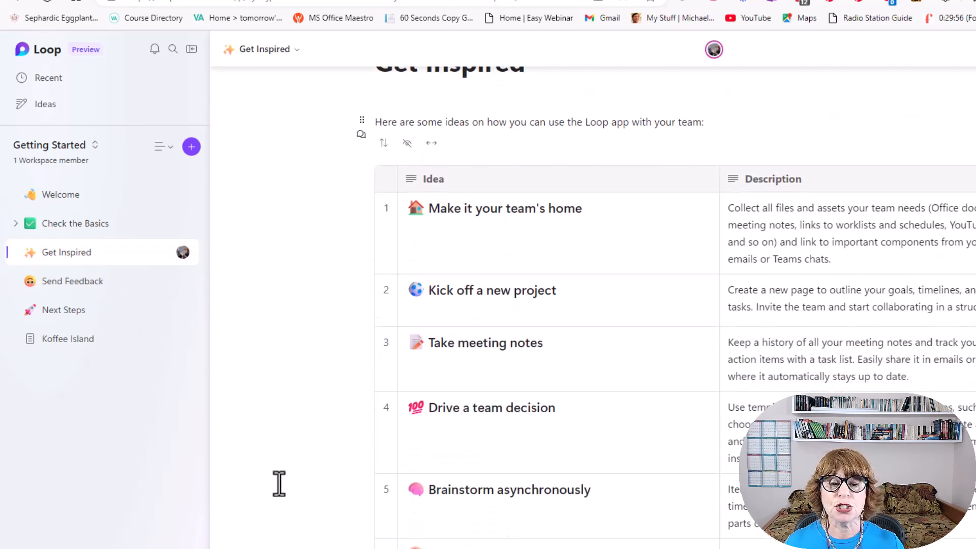
left_click(104, 284)
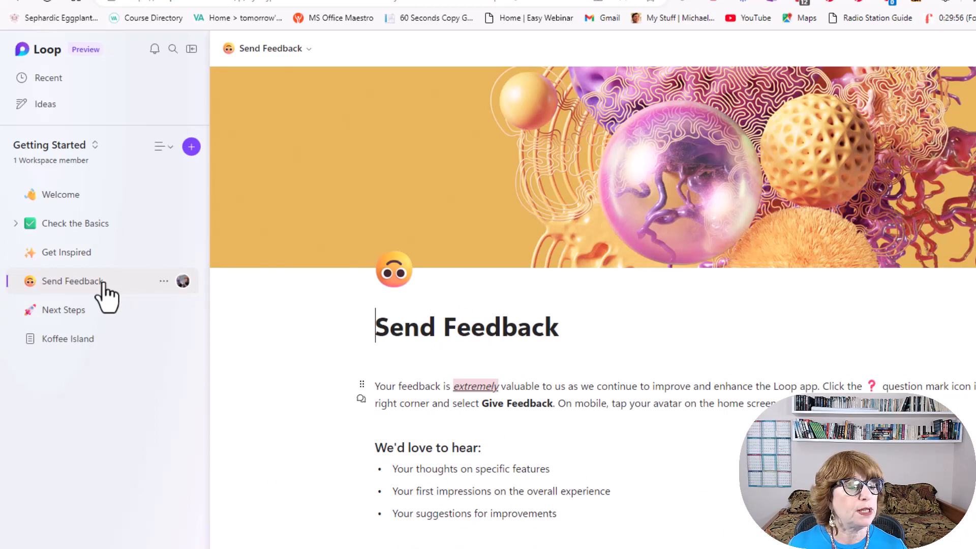
left_click(71, 313)
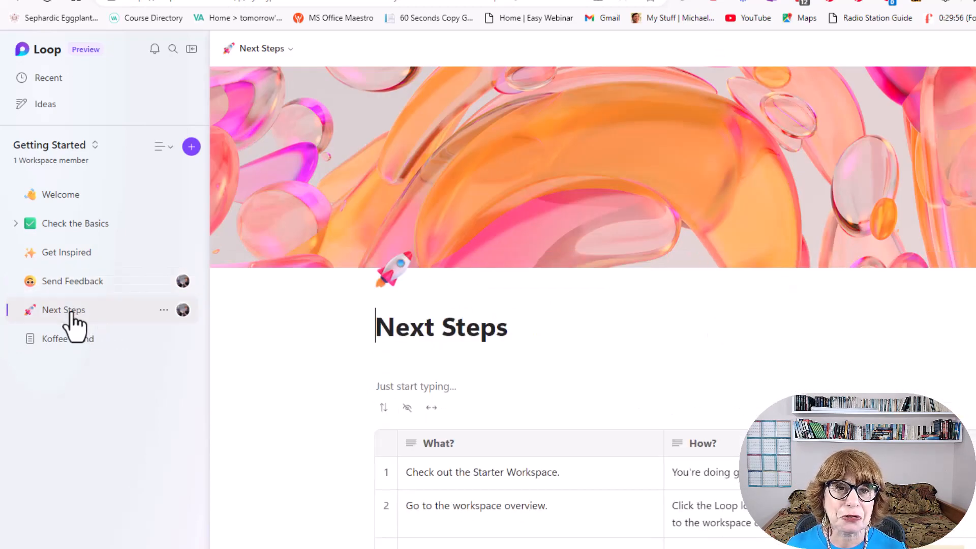
Open the Koffee Island page in the Getting Started workspace and review its task list, voting table, progress tracker and checklist.
left_click(54, 345)
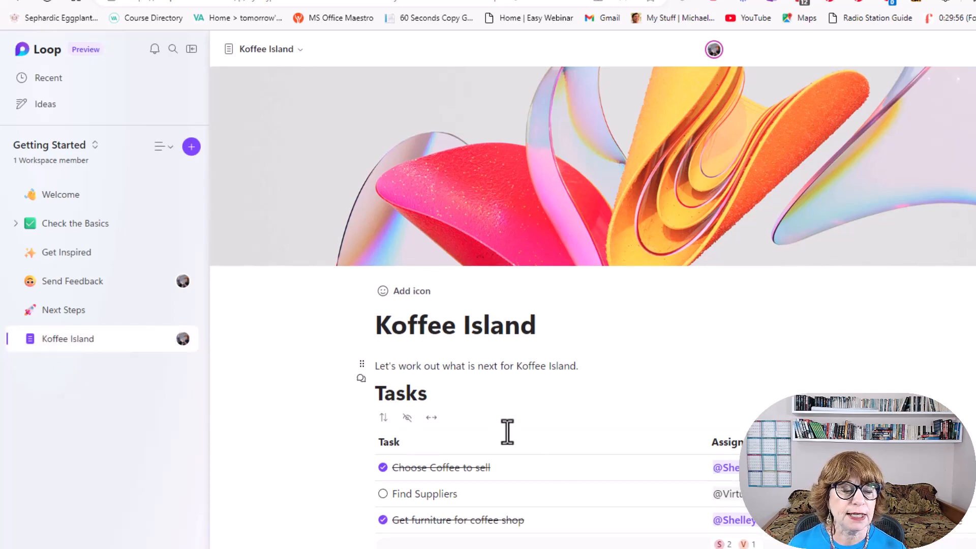
scroll(658, 406, "down", 6)
scroll(568, 351, "down", 8)
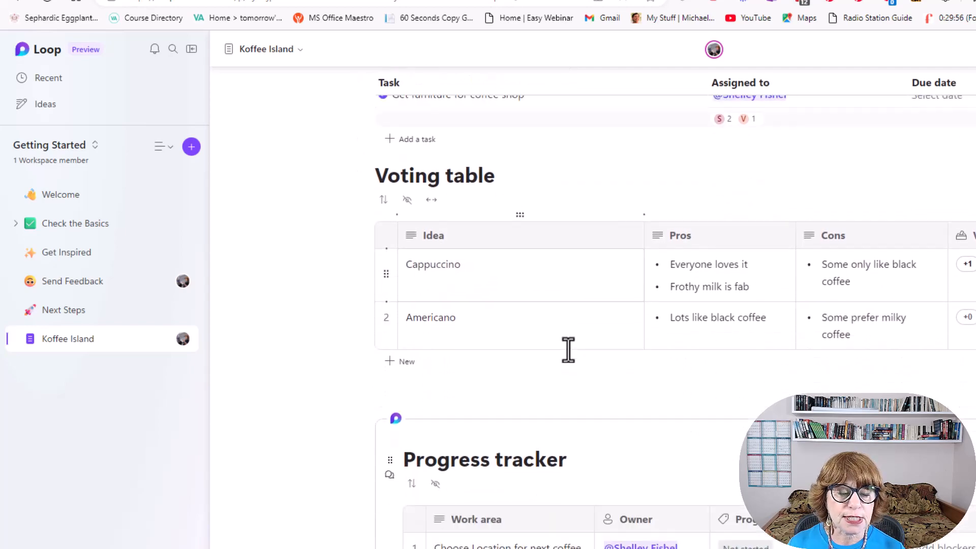
scroll(569, 349, "down", 4)
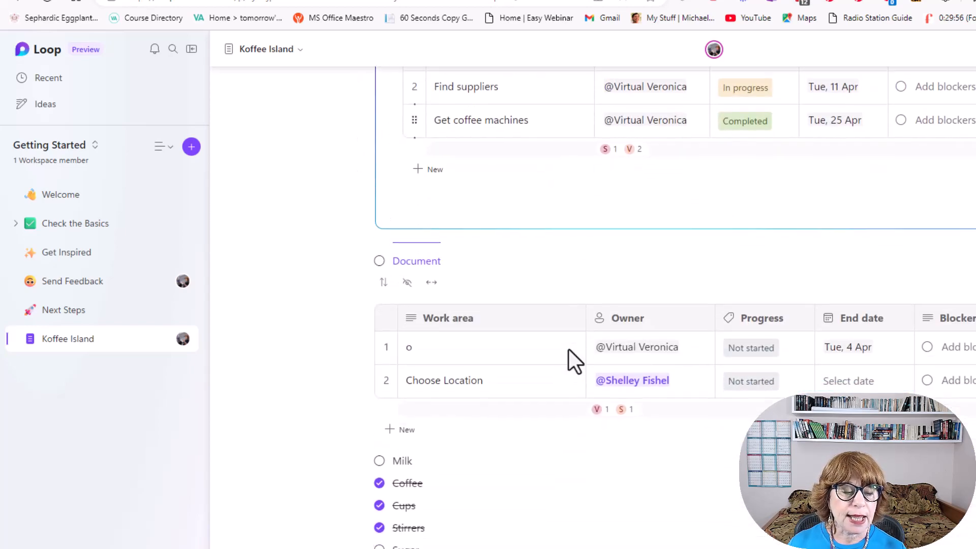
scroll(568, 349, "up", 15)
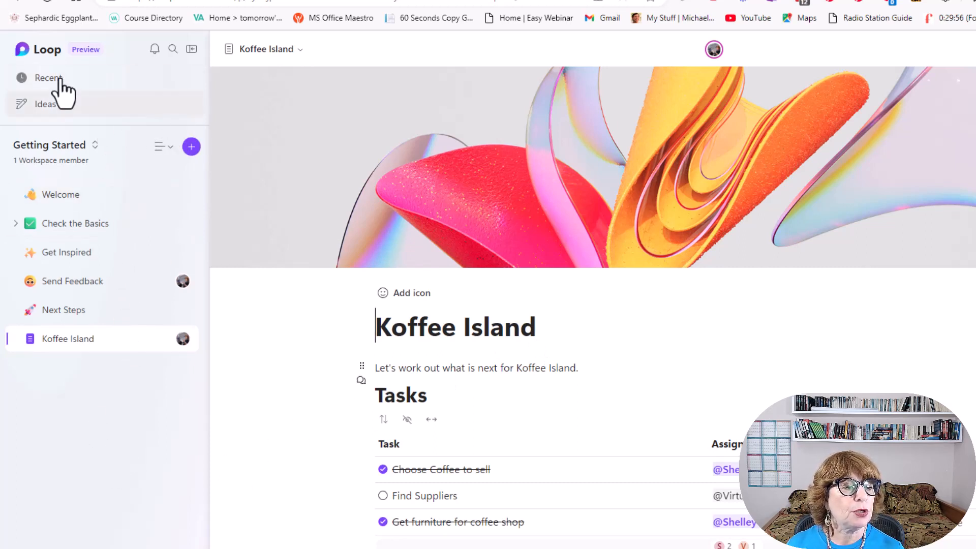
Return to the workspaces overview and create a new workspace titled "Koffee Island".
left_click(37, 51)
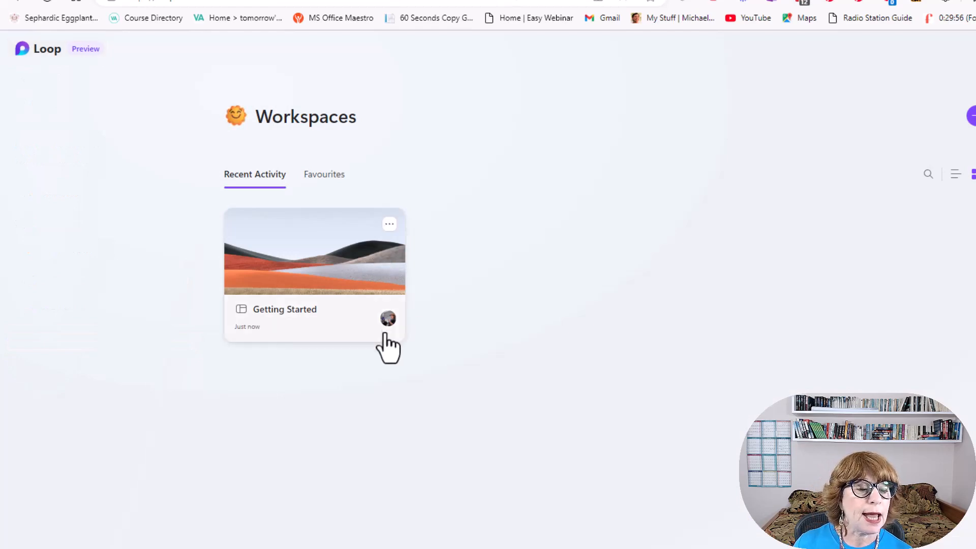
left_click(971, 116)
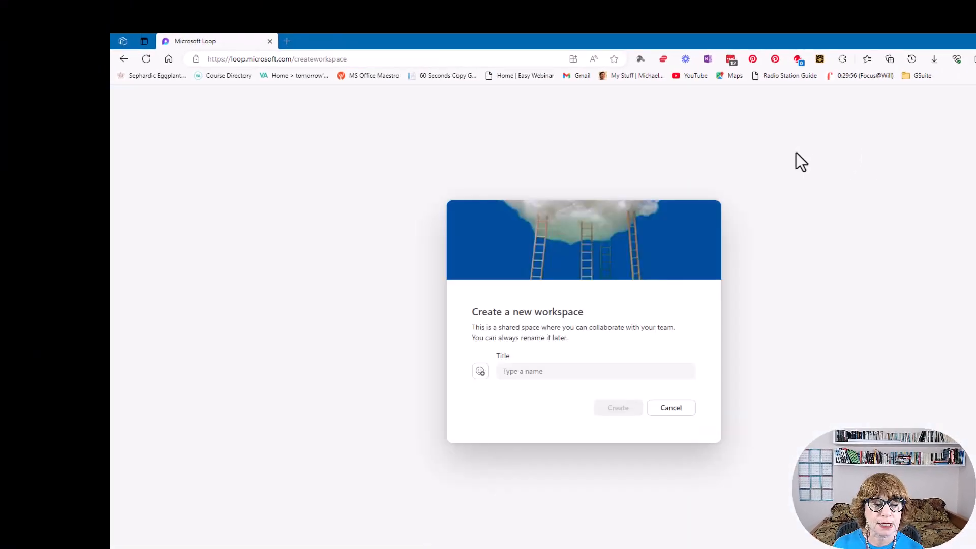
left_click(560, 371)
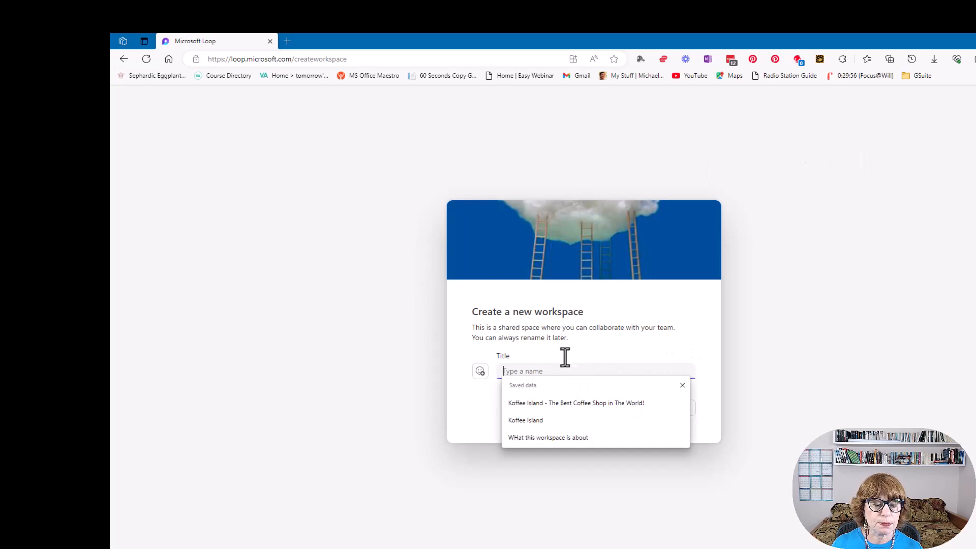
type("Koff")
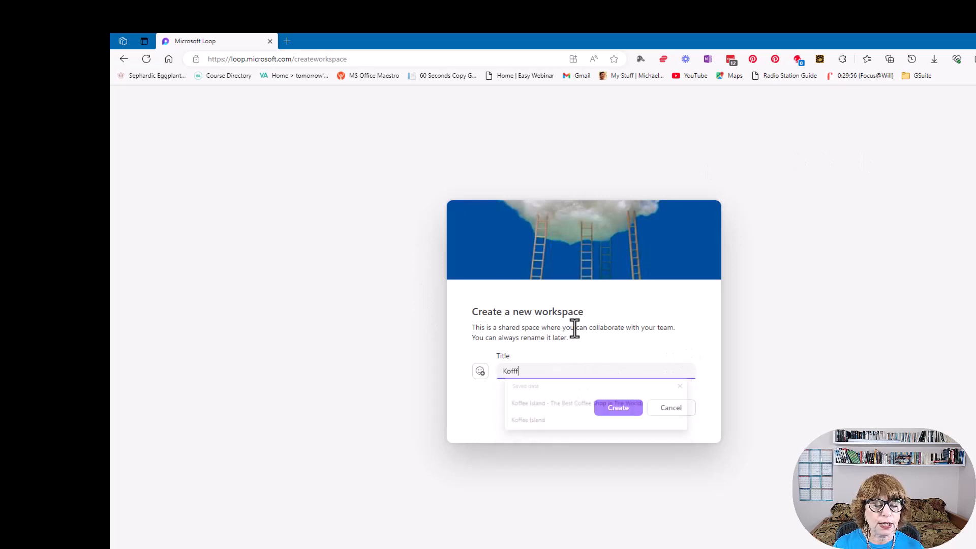
type("ee Is")
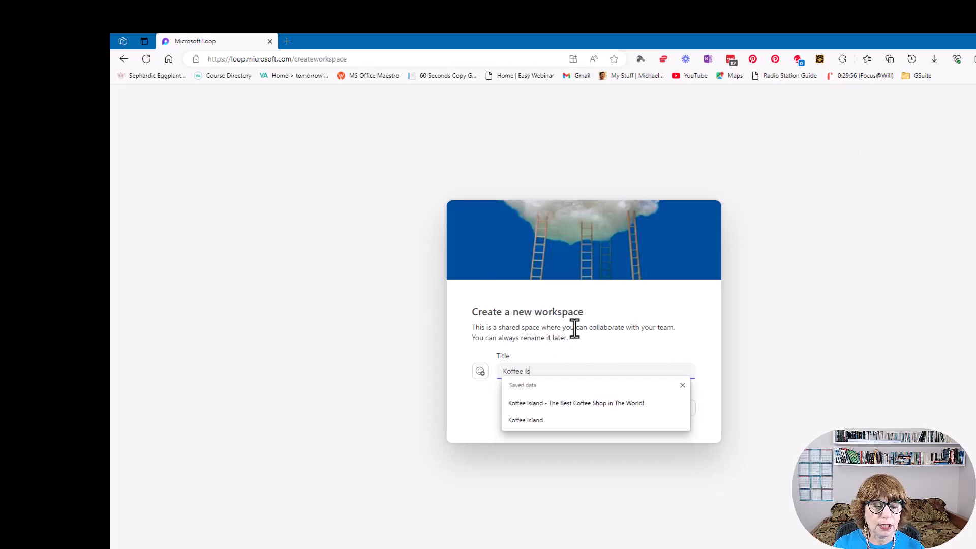
type("land")
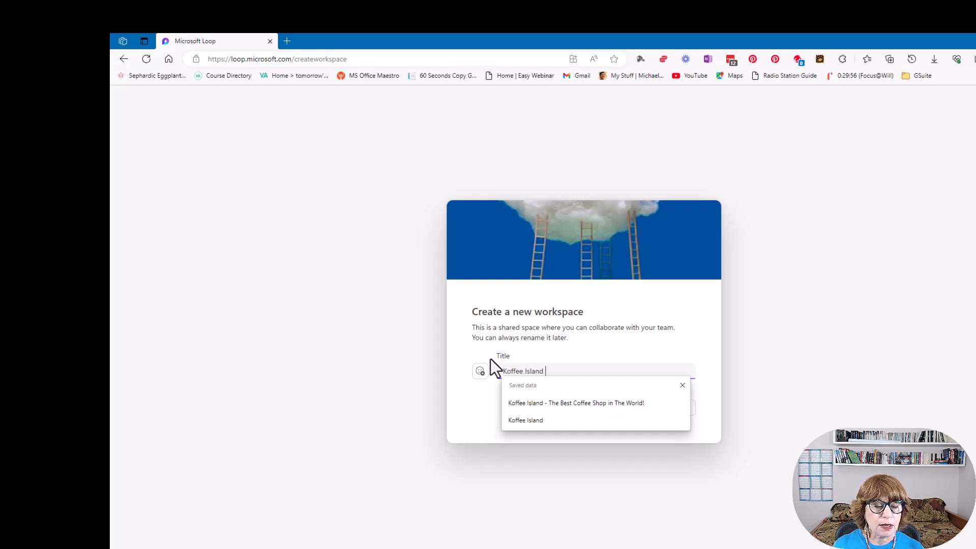
left_click(464, 353)
left_click(617, 413)
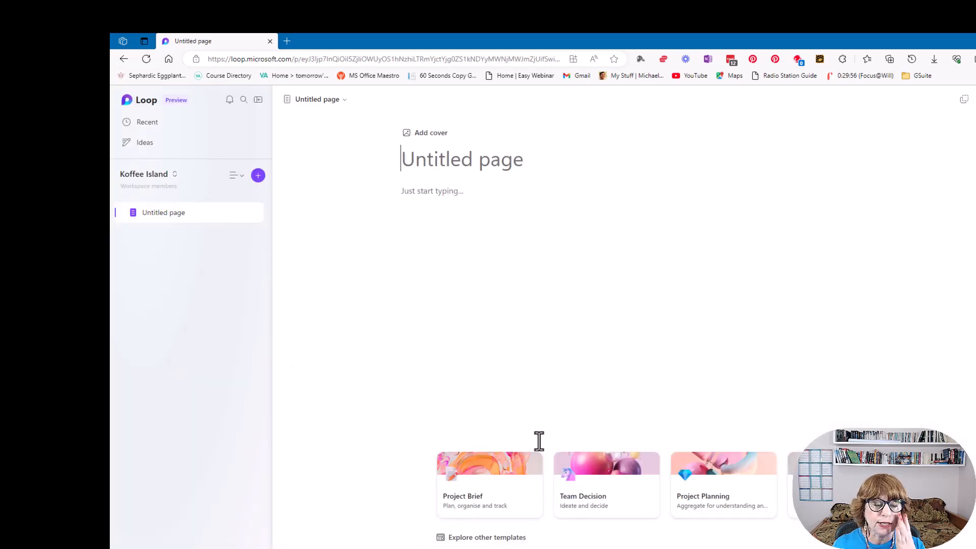
Check the list of available workspaces and title the new workspace's untitled page "This is Koffee Island".
left_click(145, 177)
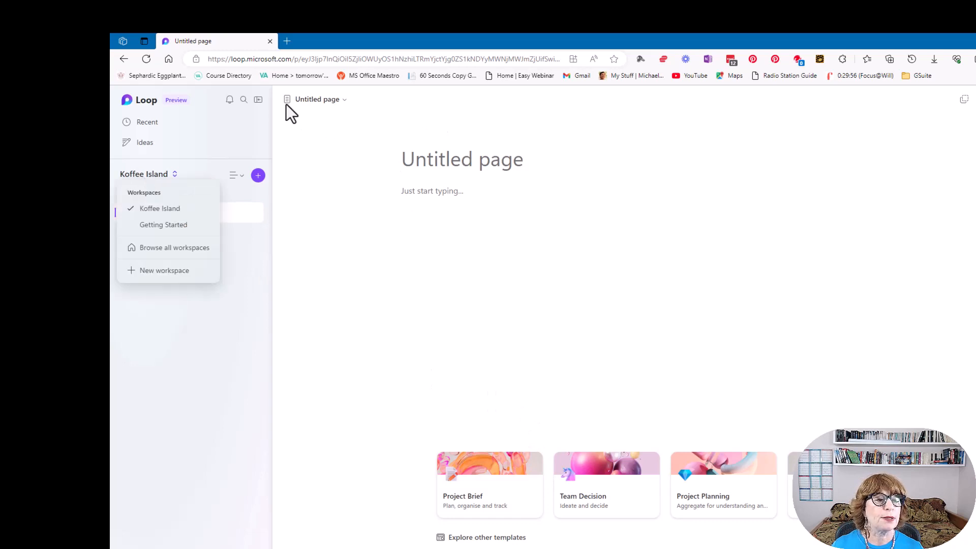
left_click(365, 178)
left_click(399, 159)
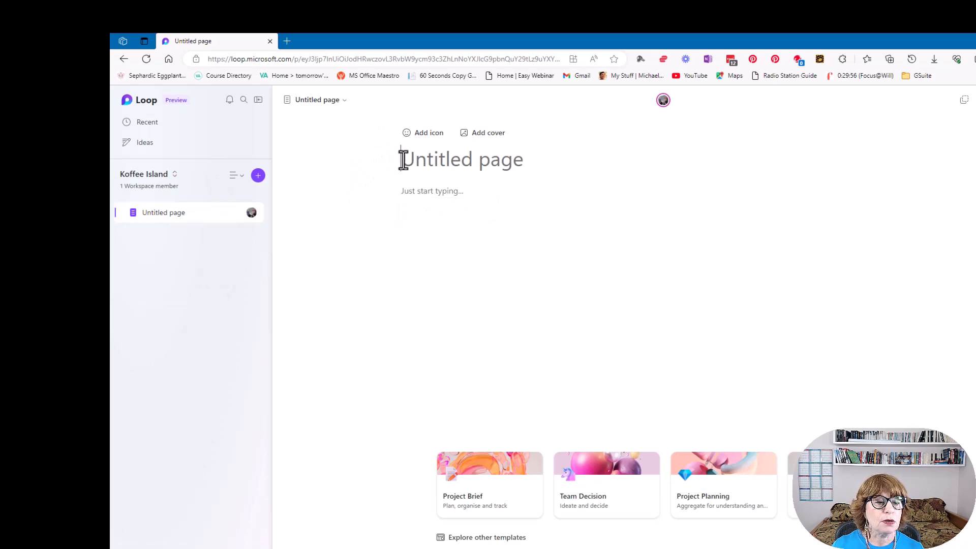
type("T")
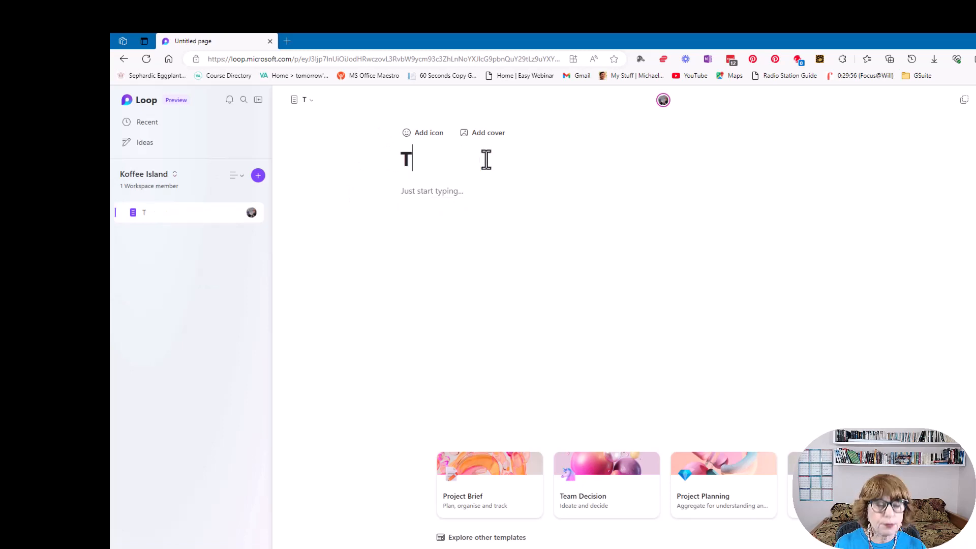
type("his is Koffee")
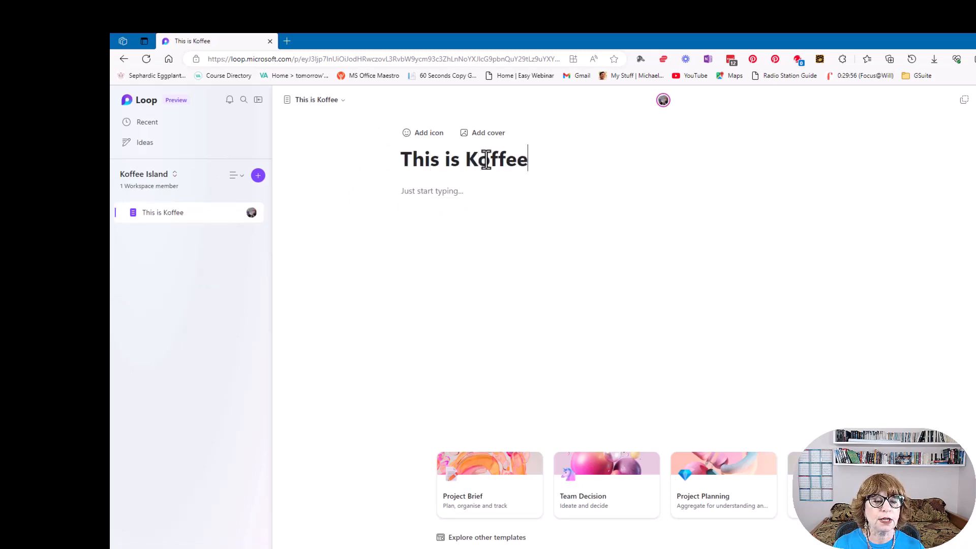
type(" Island")
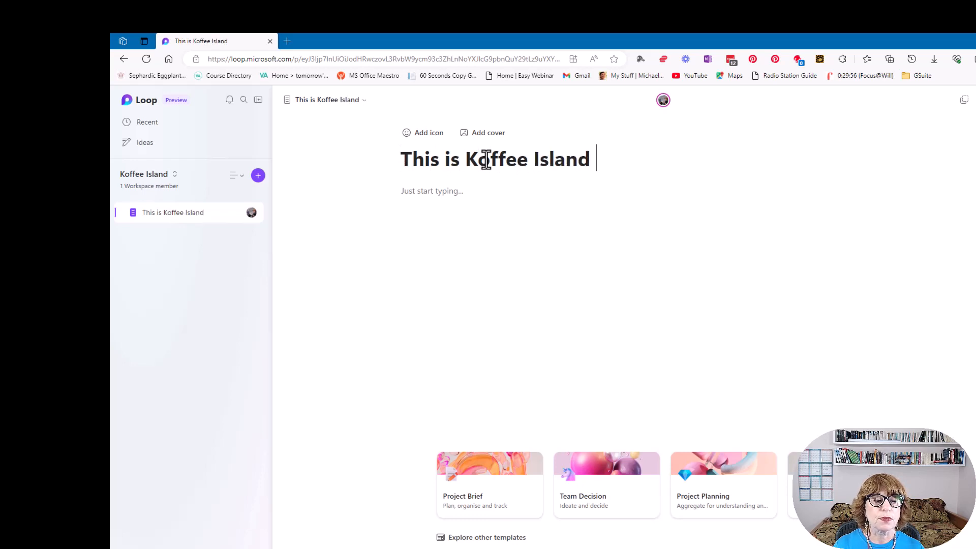
Browse the insertable content types in the page body and insert a Heading 1 under the page title.
left_click(425, 191)
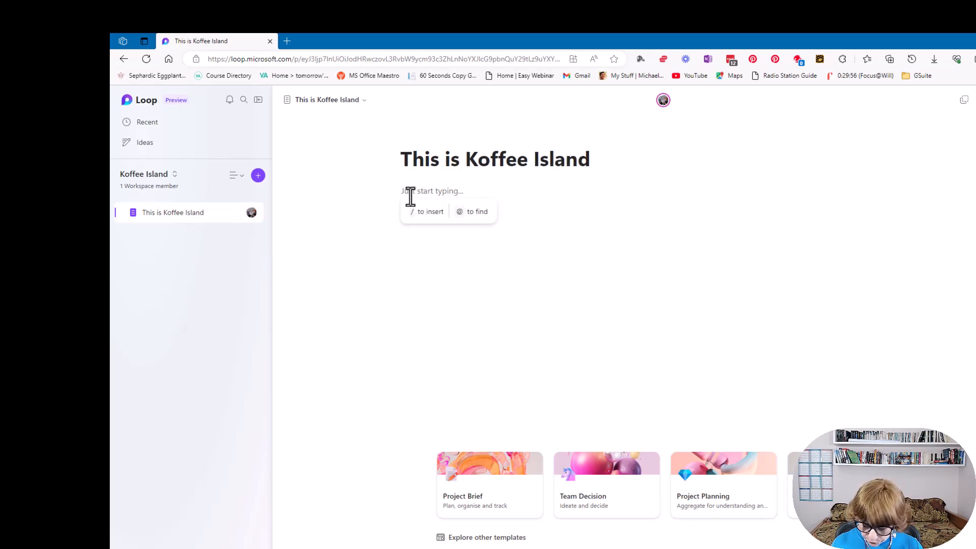
type("/")
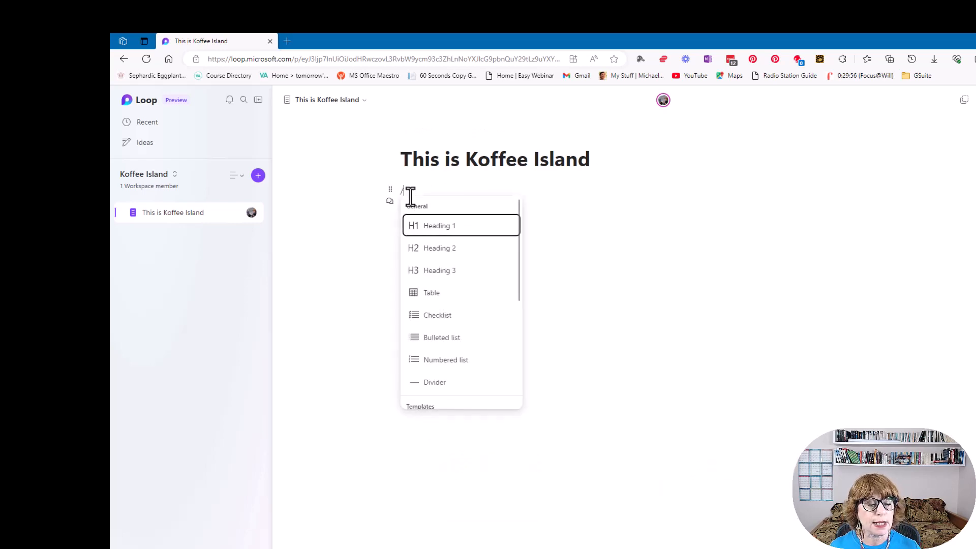
scroll(504, 267, "down", 2)
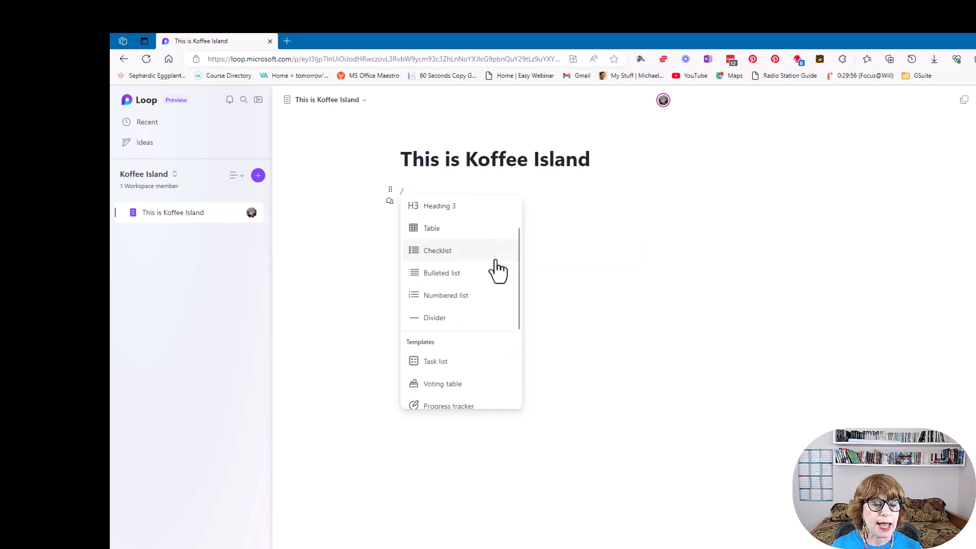
scroll(497, 270, "down", 3)
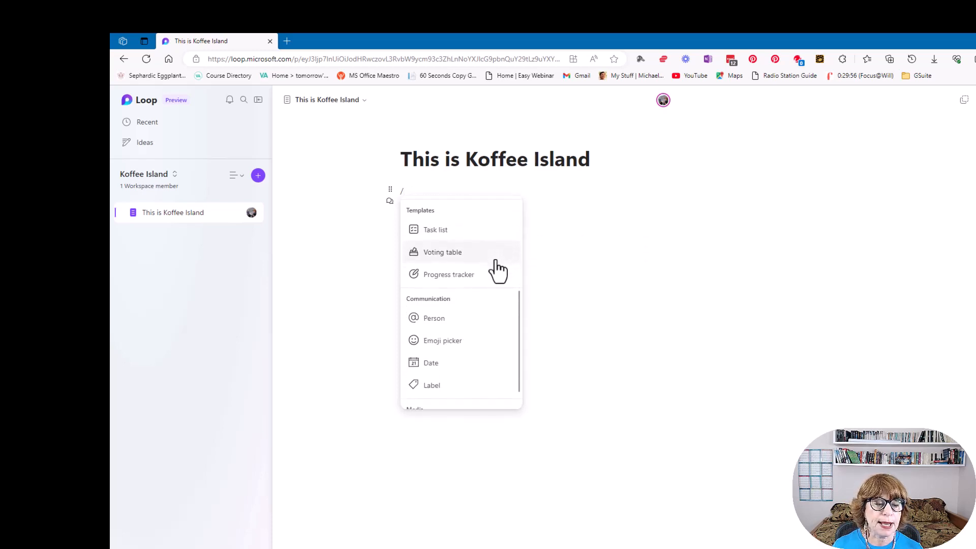
scroll(498, 269, "up", 3)
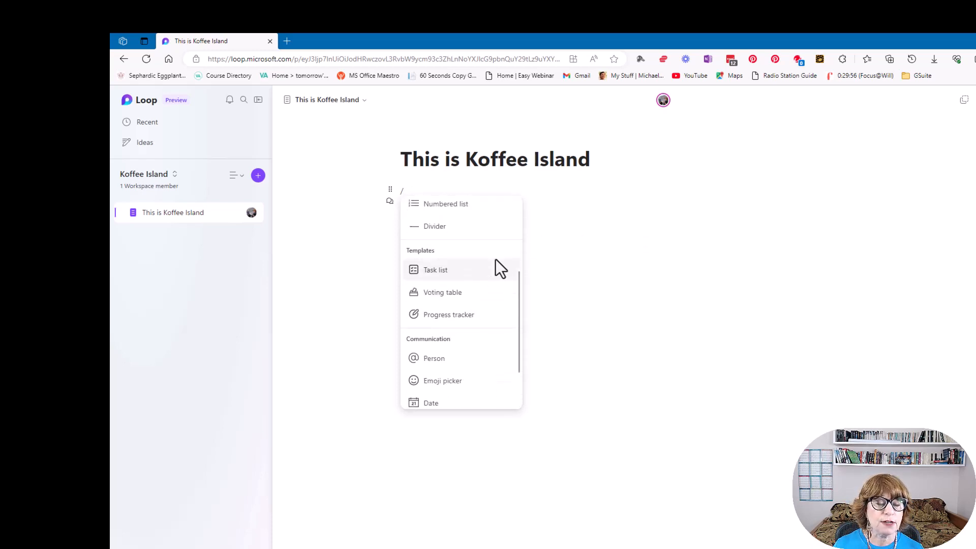
scroll(497, 270, "up", 3)
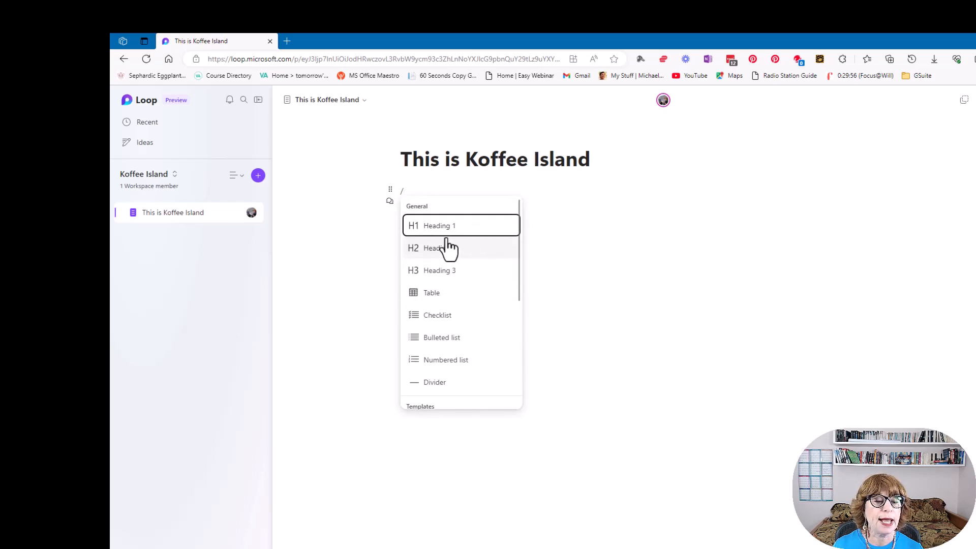
left_click(443, 233)
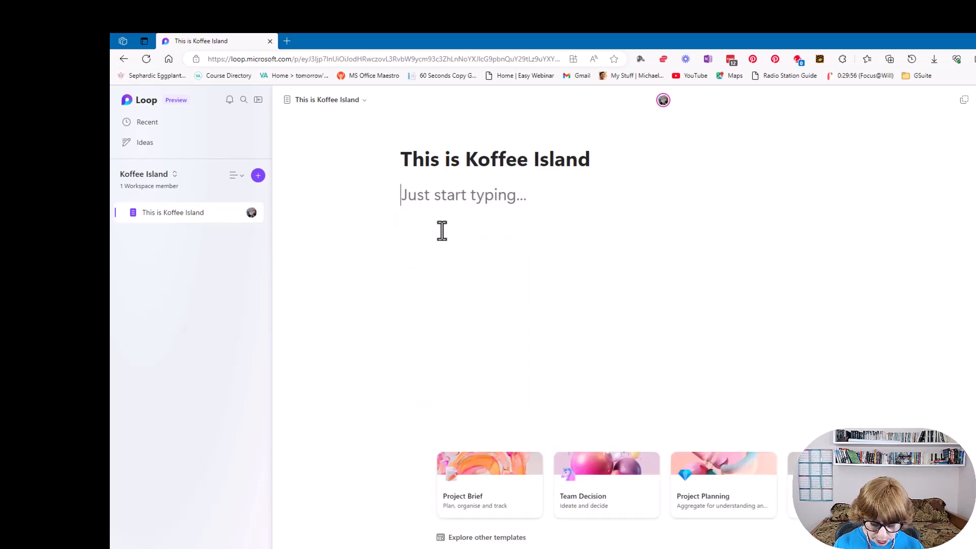
Enter the heading text "This is a Loop Page and we are going to create components" under the page title.
type("This is a ")
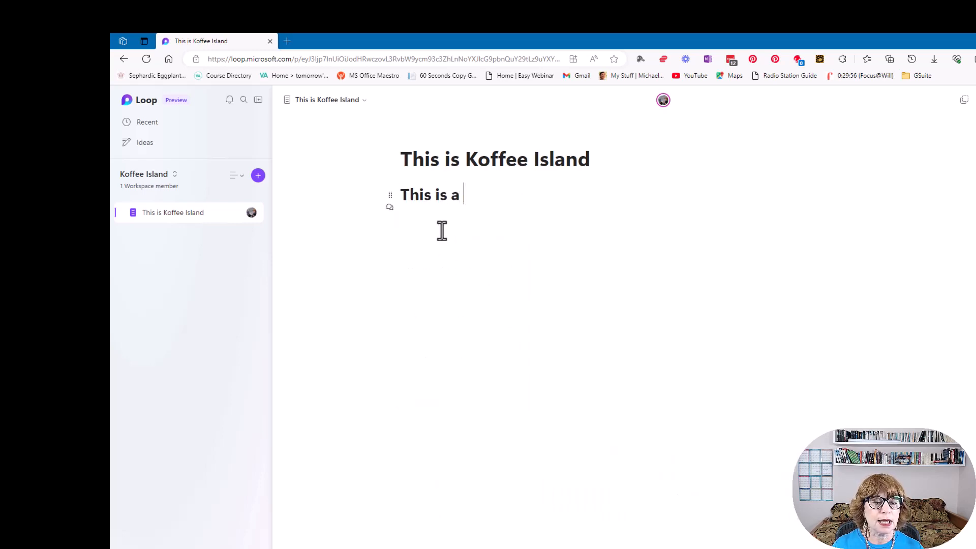
type("Loop")
key("BackSpace")
type("op Pa")
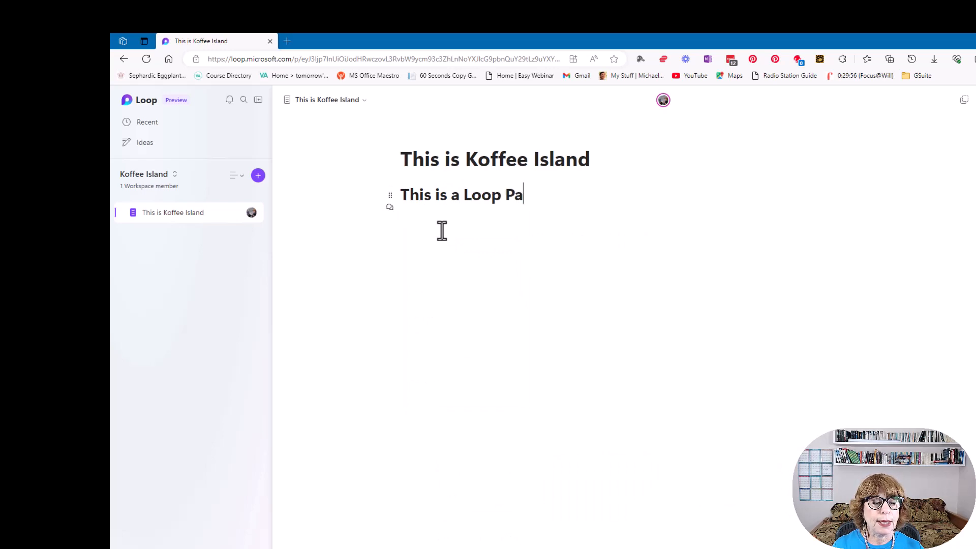
type("ge and we are going to")
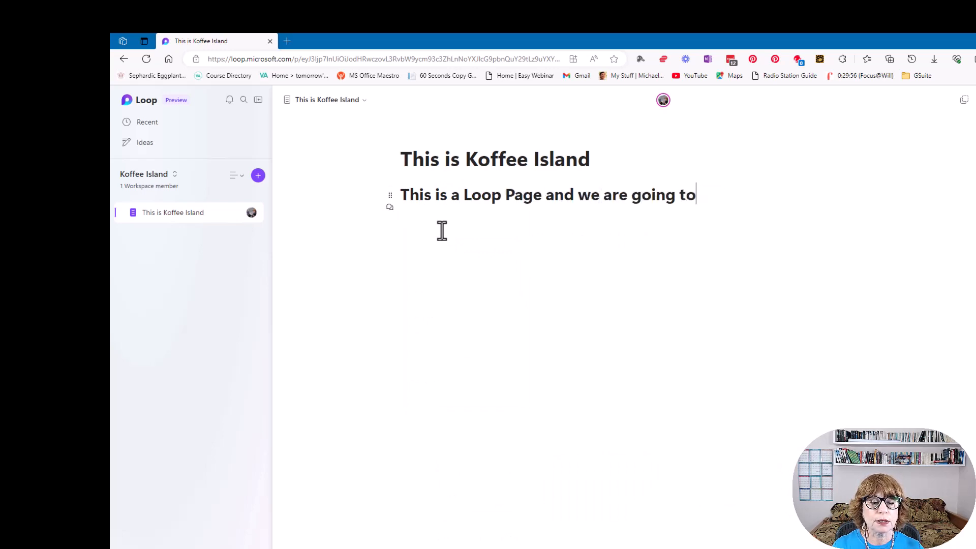
type(" create comp")
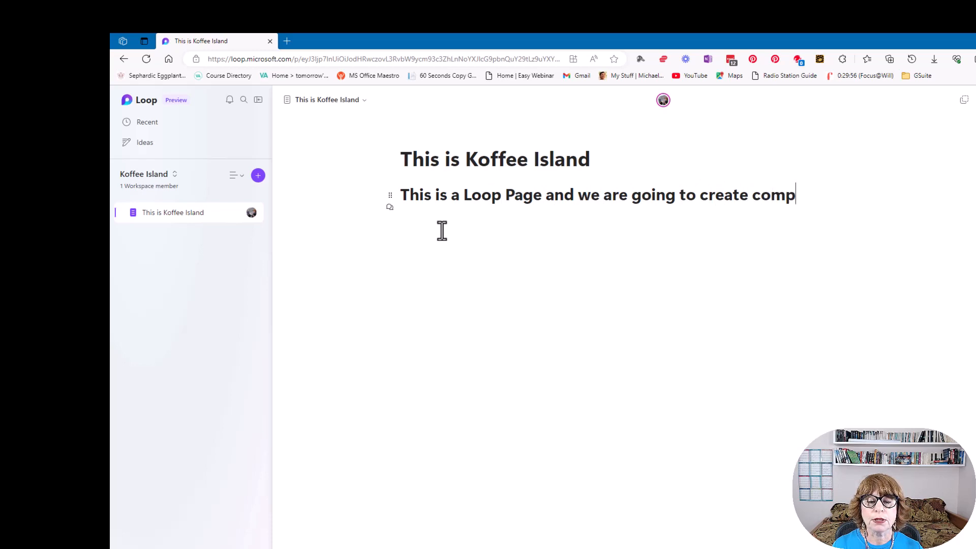
type("onents")
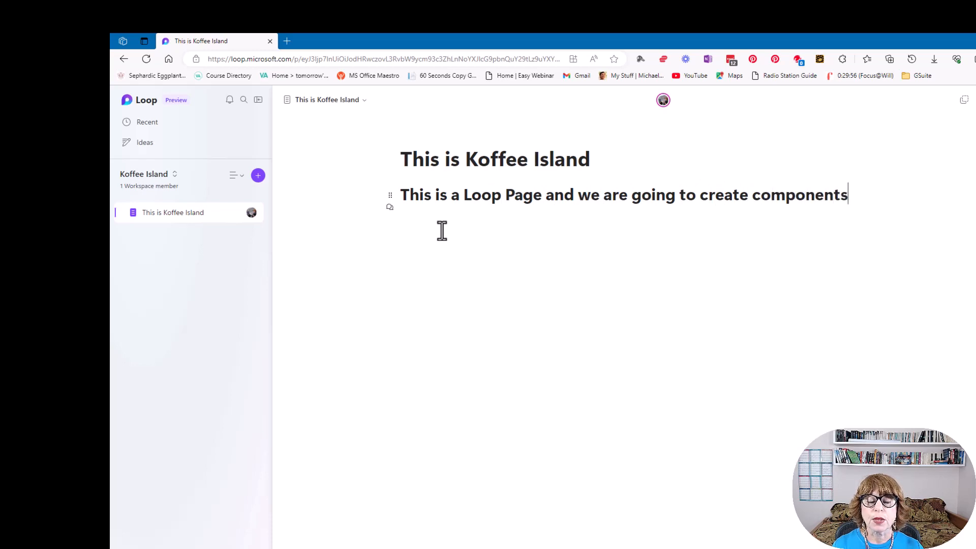
key("Return")
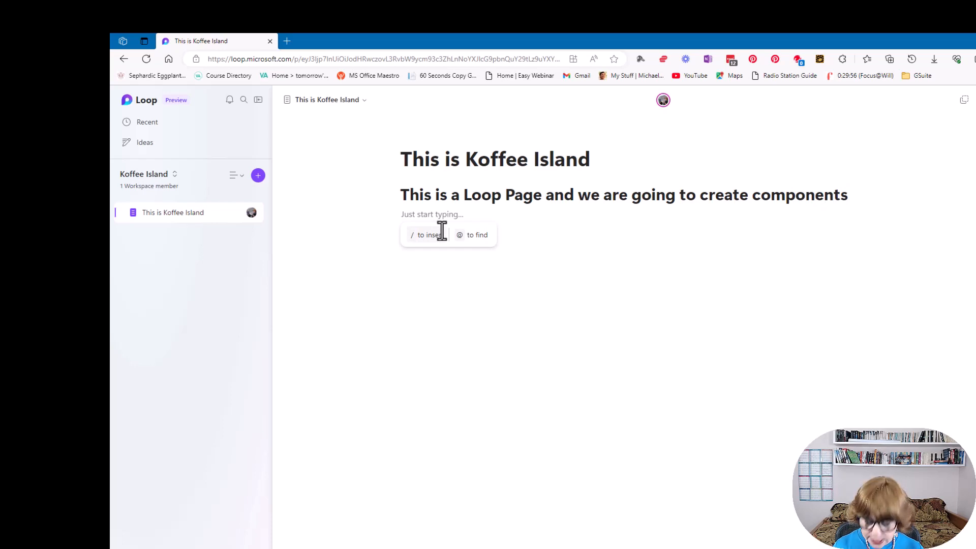
Insert a link to the Introducing Microsoft Loop presentation below the heading and open the file briefly to check it.
type("@")
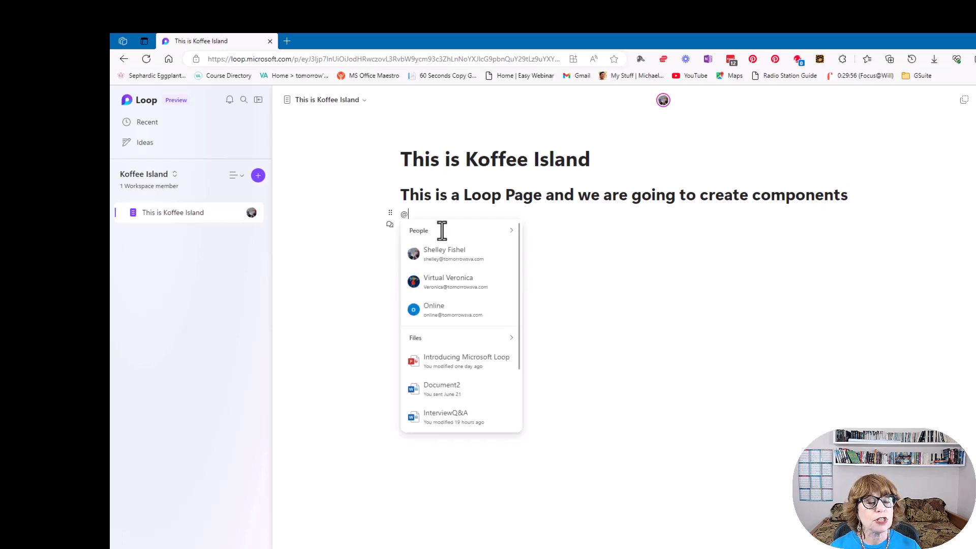
left_click(470, 363)
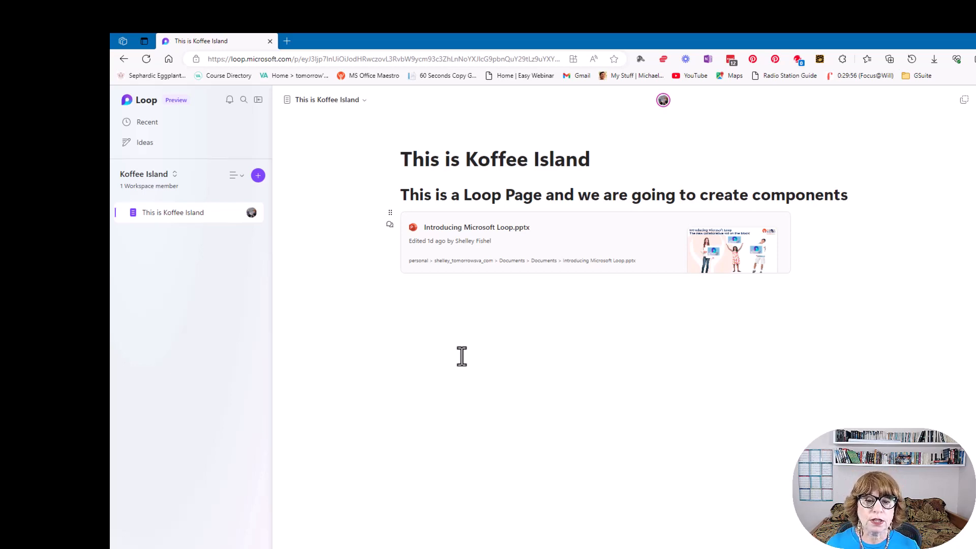
left_click(630, 253)
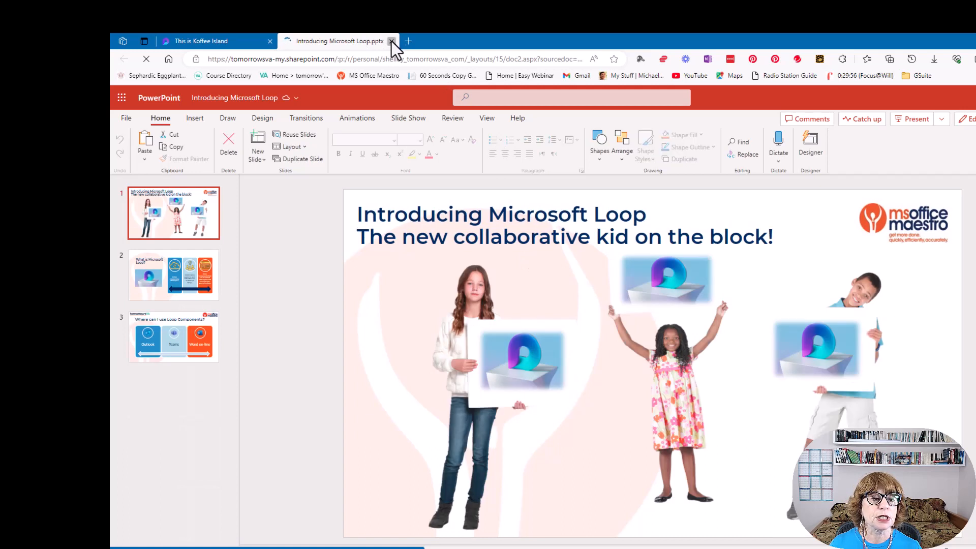
left_click(392, 41)
Insert a checklist below the presentation card with the items "Learn Loop", "Create a Workspace" and "Add pages".
left_click(464, 357)
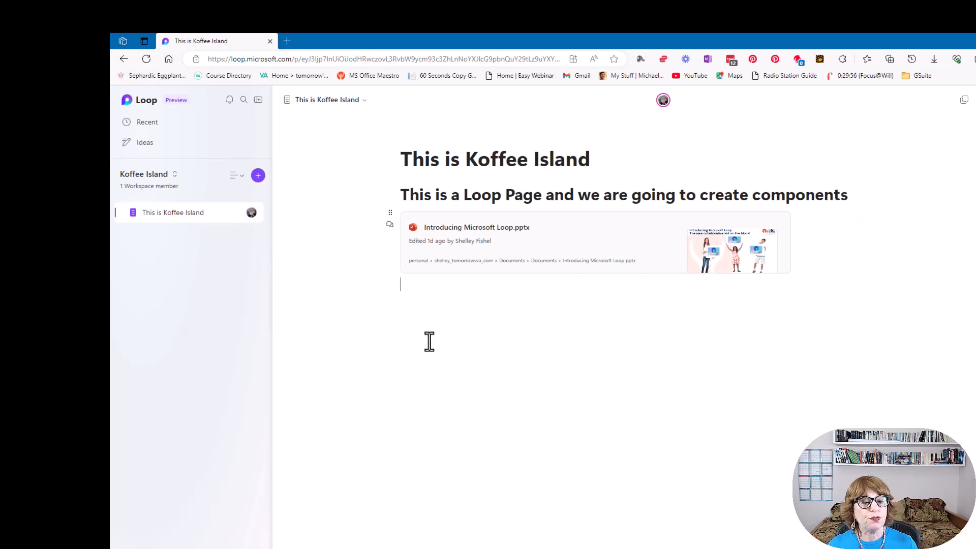
type("/")
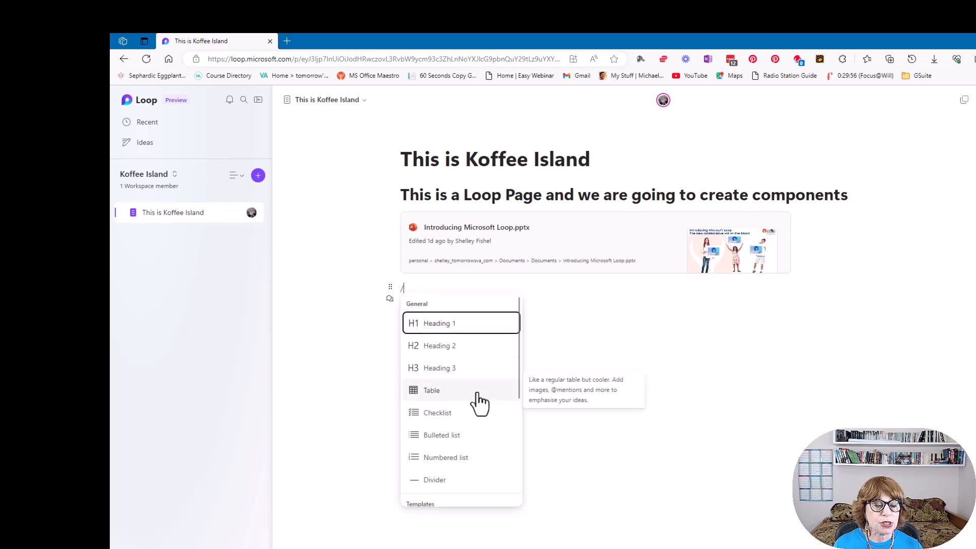
left_click(468, 419)
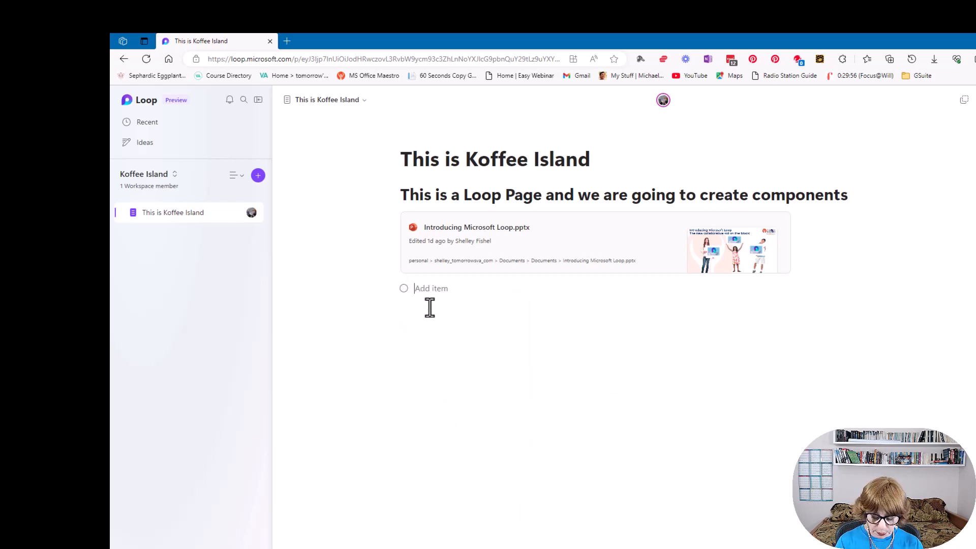
type("Learn L")
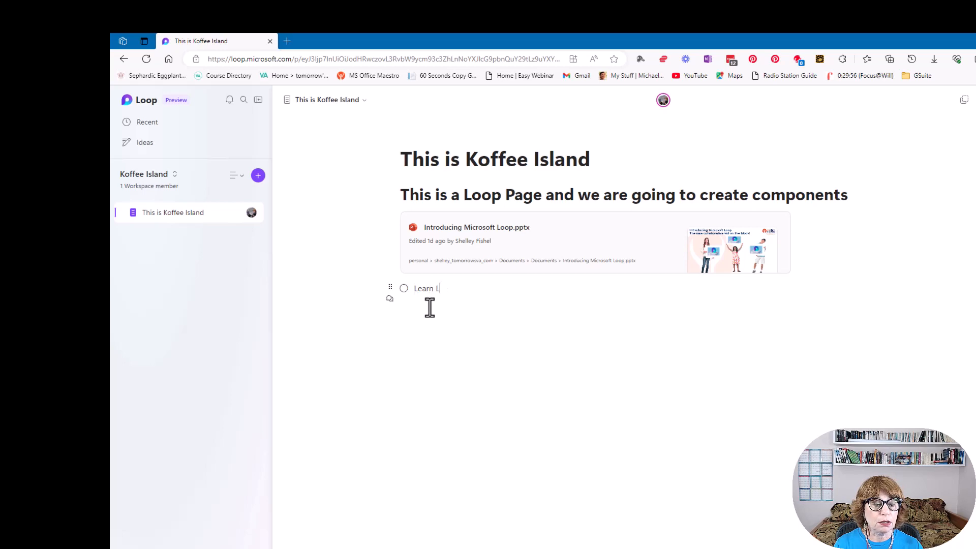
type("opp")
key("Return")
type("Cr")
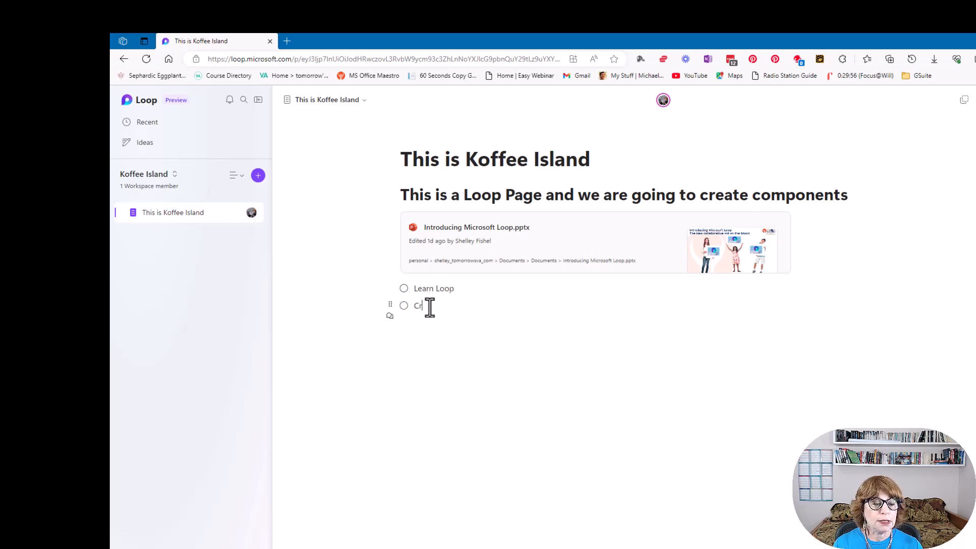
type("eate a Work")
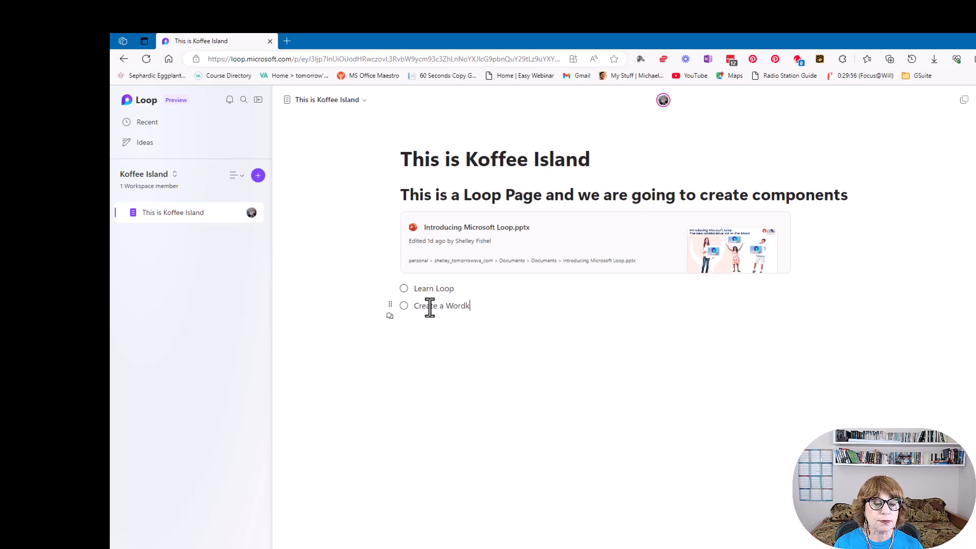
type("space")
key("Return")
type("A")
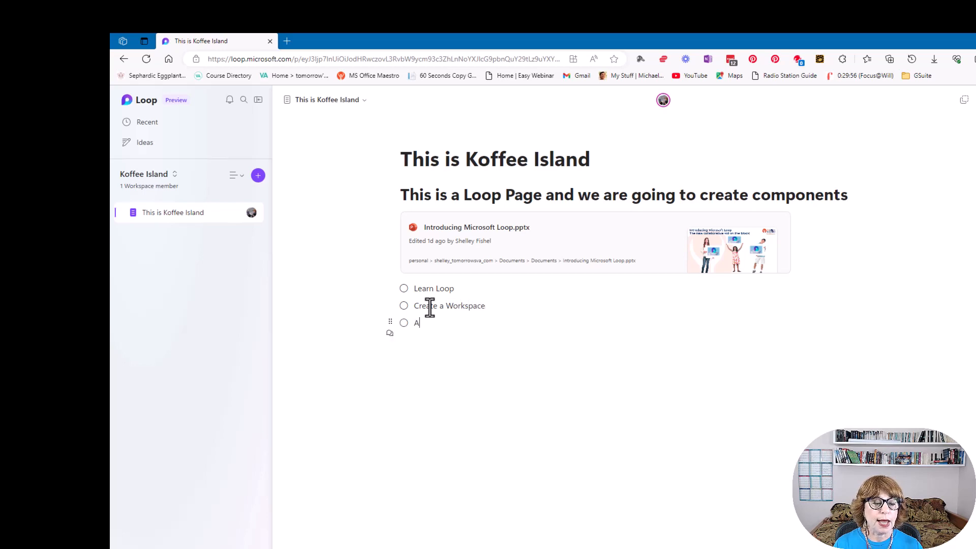
type("dd pages")
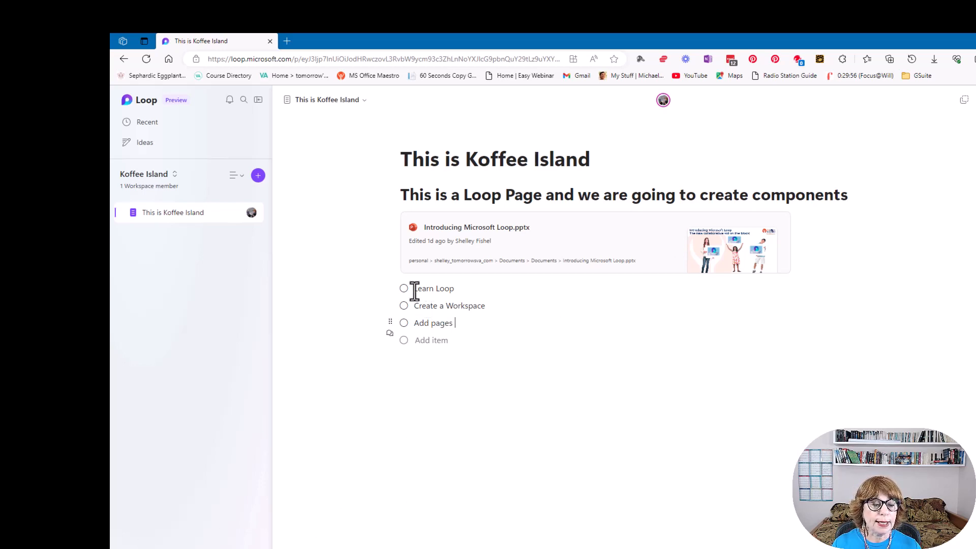
Turn the "Learn Loop" checklist item into a Loop component and add the items "Create Pages" and "Add Pages" inside it.
left_click(391, 289)
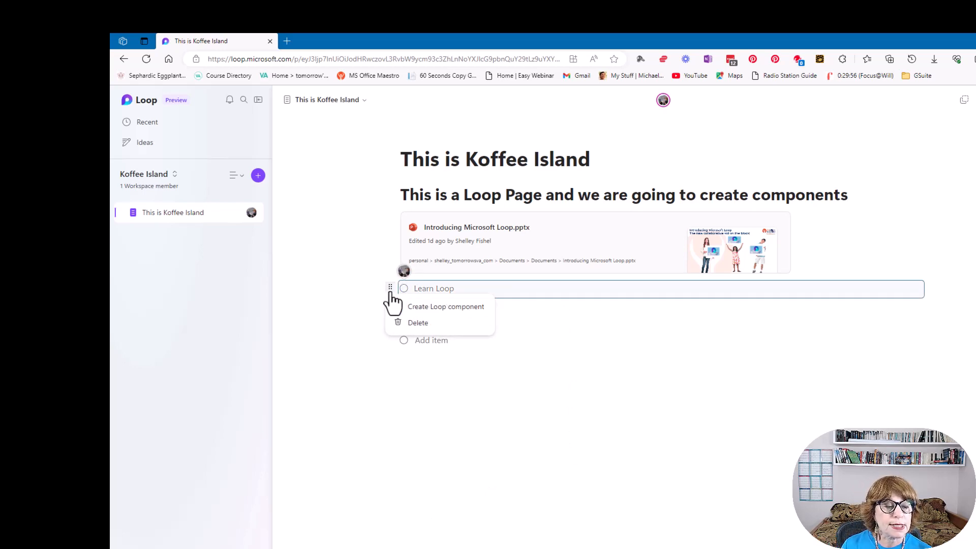
left_click(436, 308)
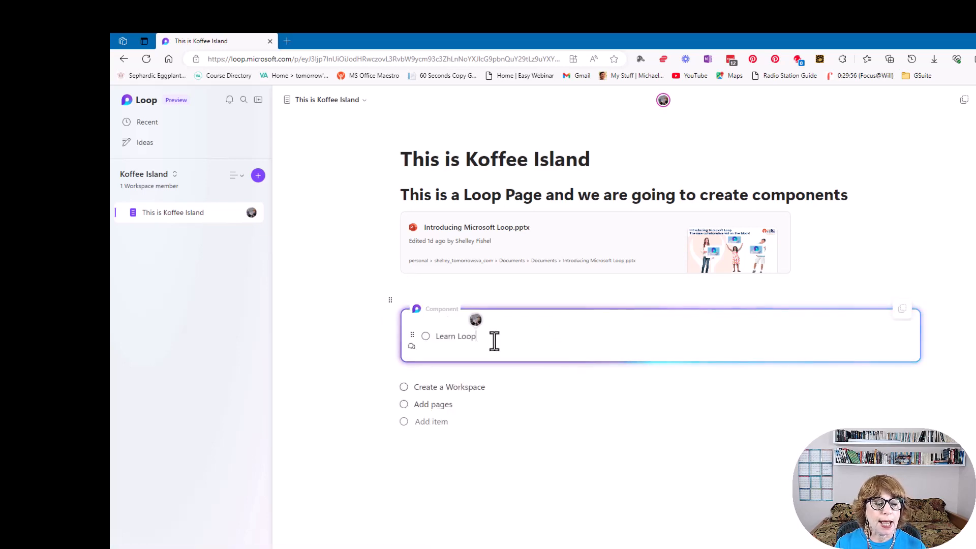
key("Return")
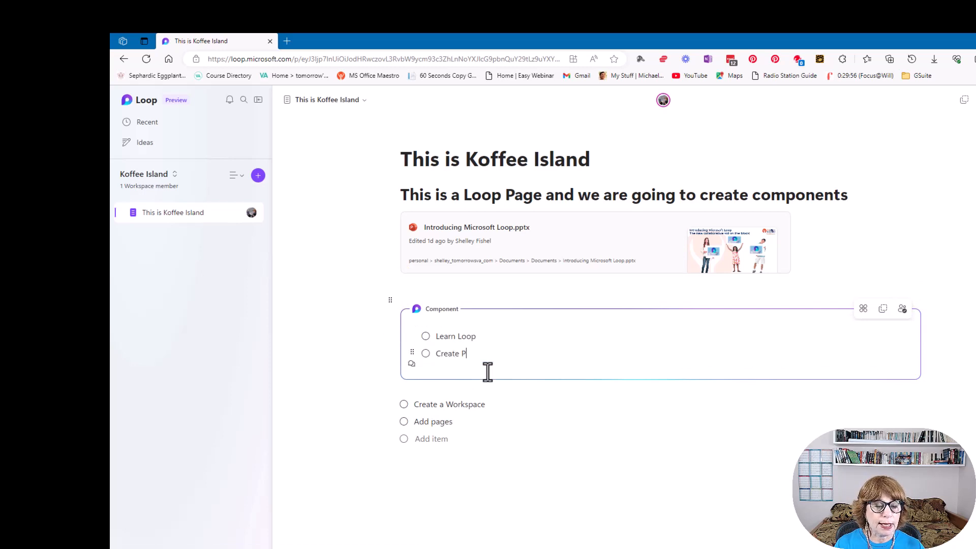
type("Create Pages")
key("Return")
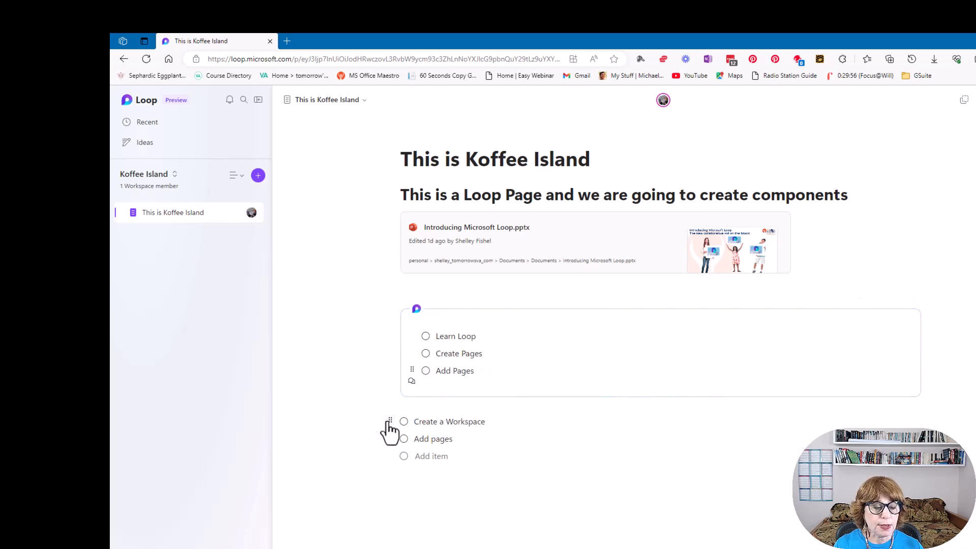
Delete the leftover "Create a Workspace" and "Add pages" checklist items below the component.
left_click(390, 421)
left_click(410, 456)
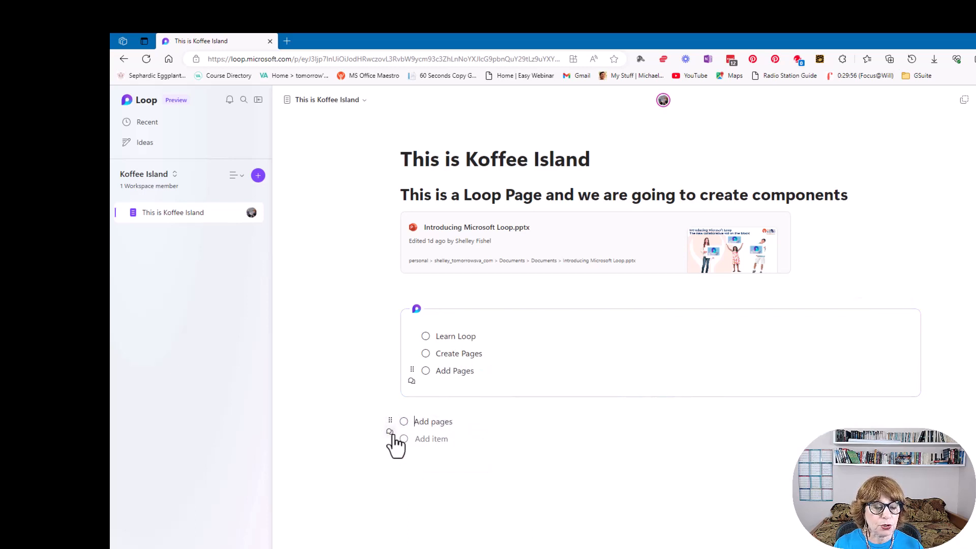
left_click(389, 421)
left_click(412, 455)
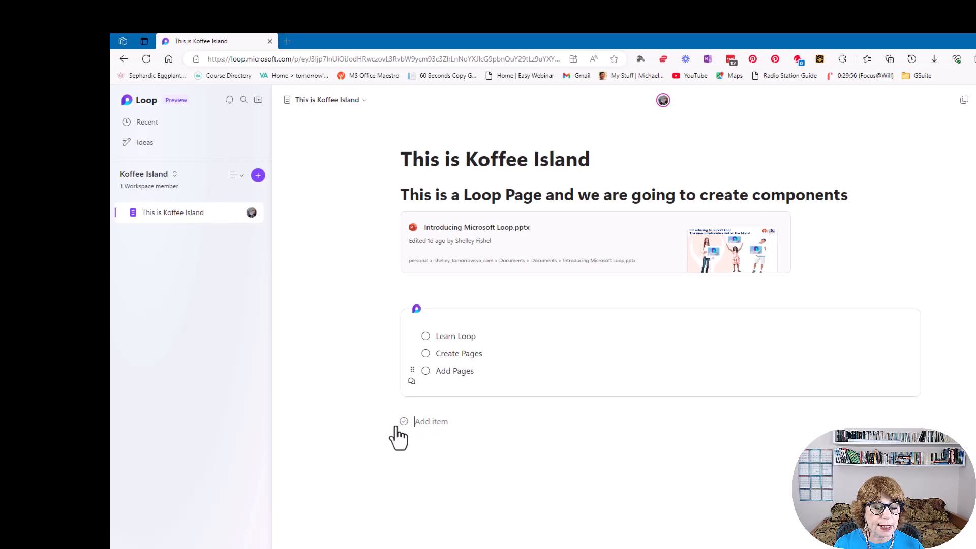
left_click(397, 422)
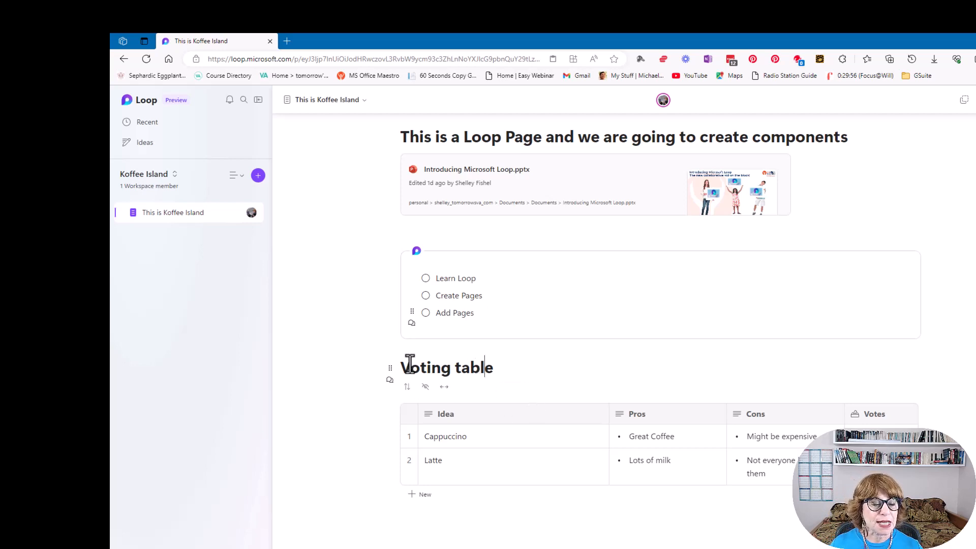
Turn the table under the "Voting table" heading into a Loop component.
left_click(390, 386)
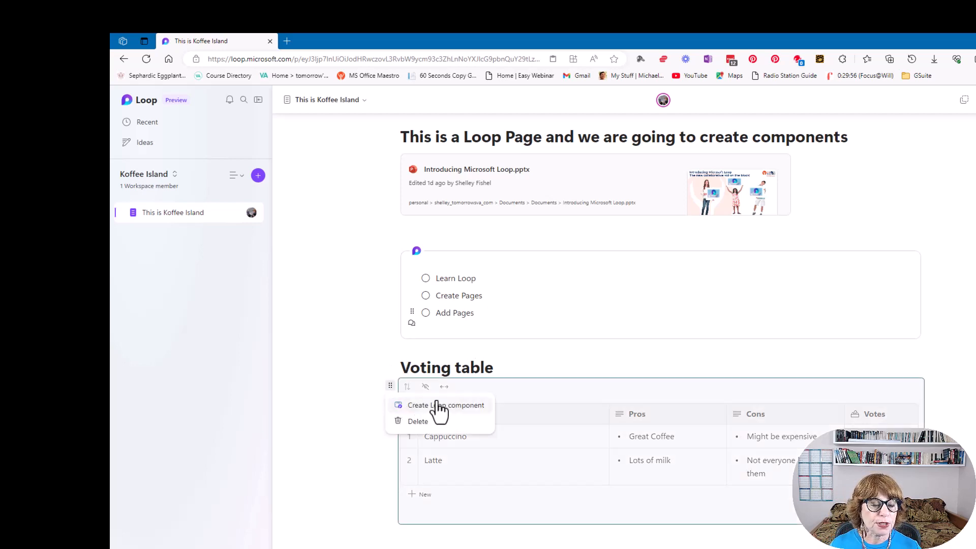
left_click(440, 407)
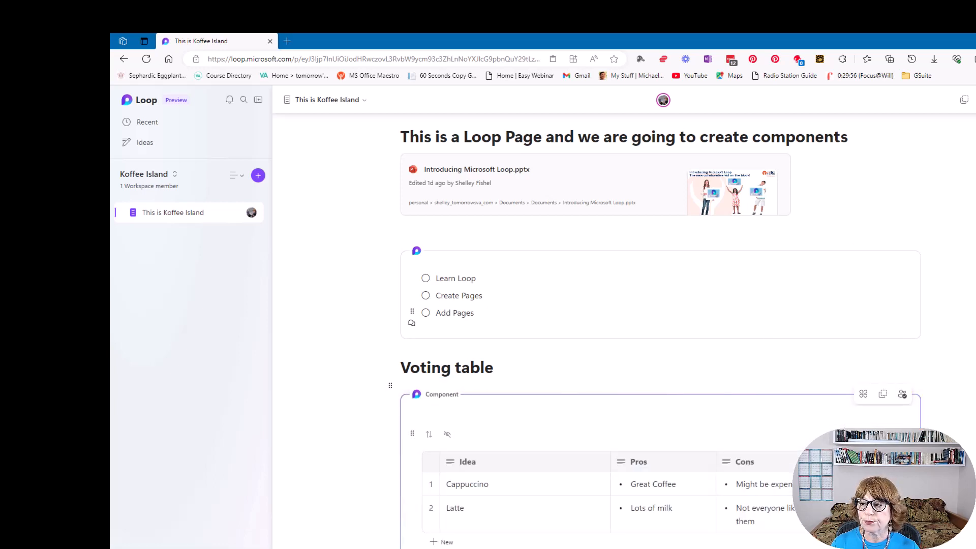
scroll(854, 326, "down", 2)
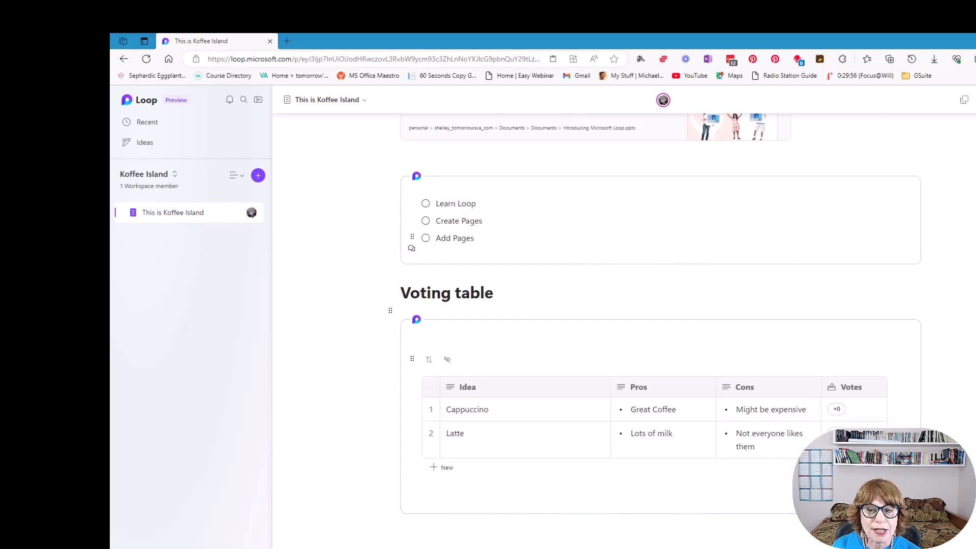
Share the whole page as a Loop component and open the sharing settings of its link.
left_click(947, 102)
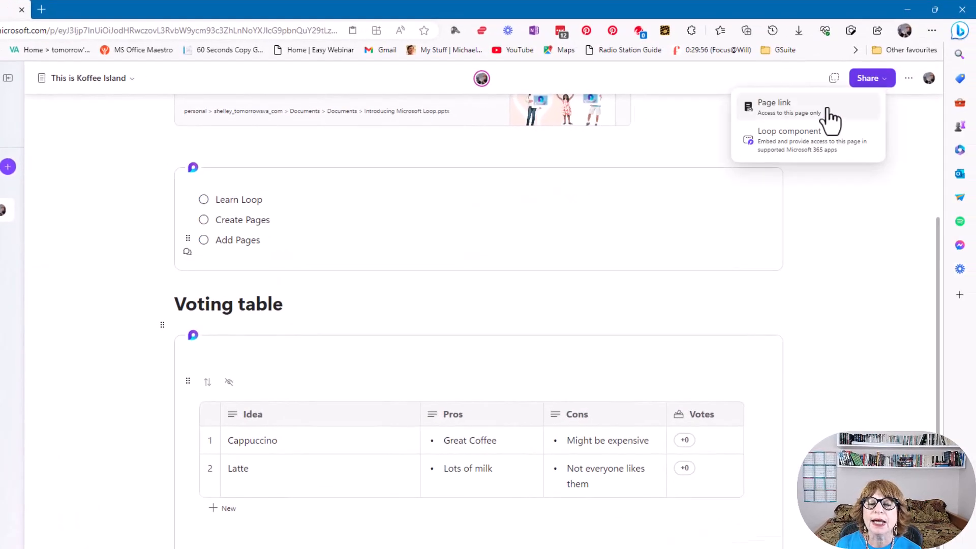
left_click(809, 140)
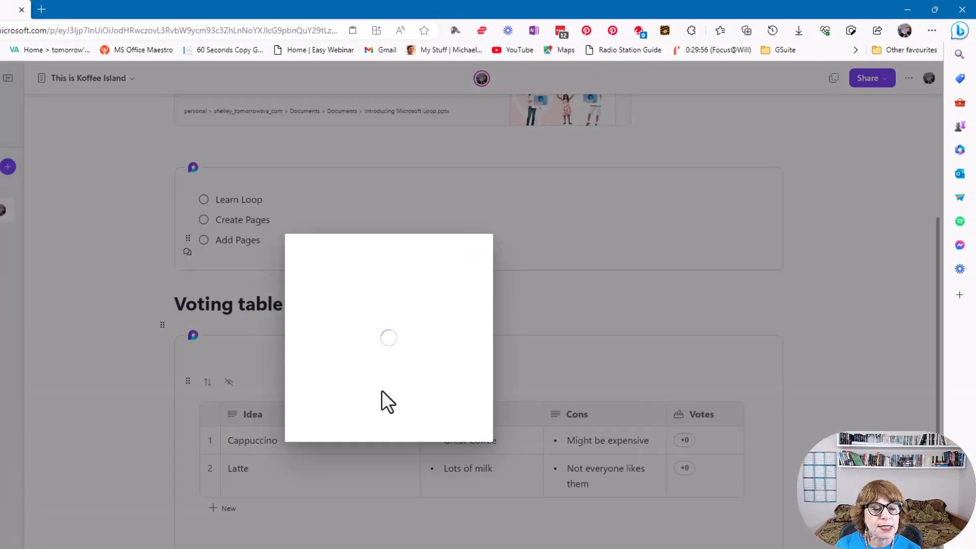
left_click(399, 361)
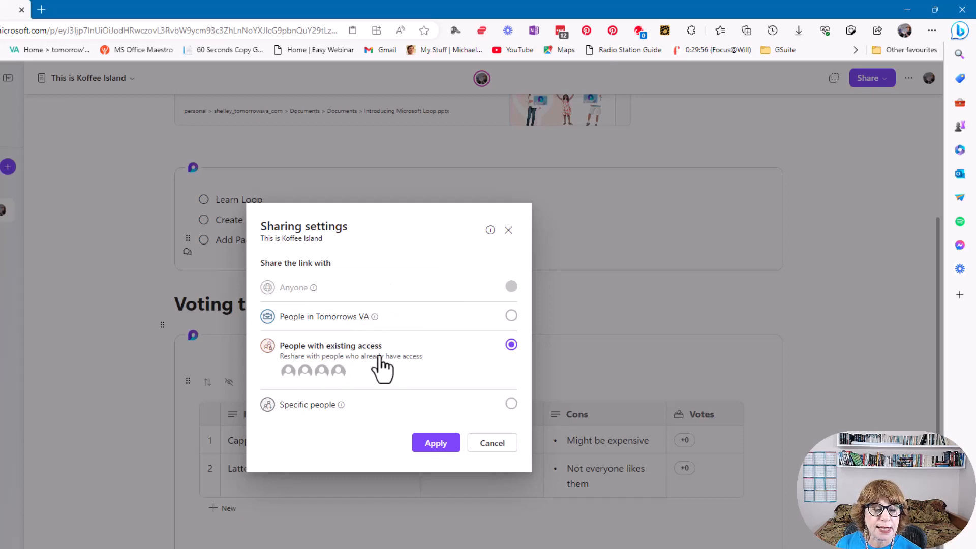
Limit the page link to specific people, add the colleague with "Can edit" permission, and copy the resulting link.
left_click(359, 318)
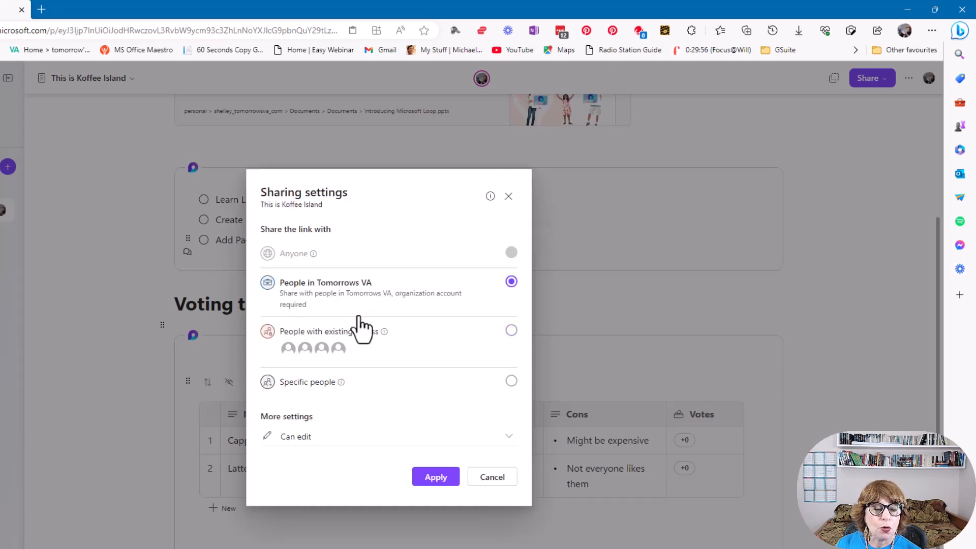
left_click(318, 385)
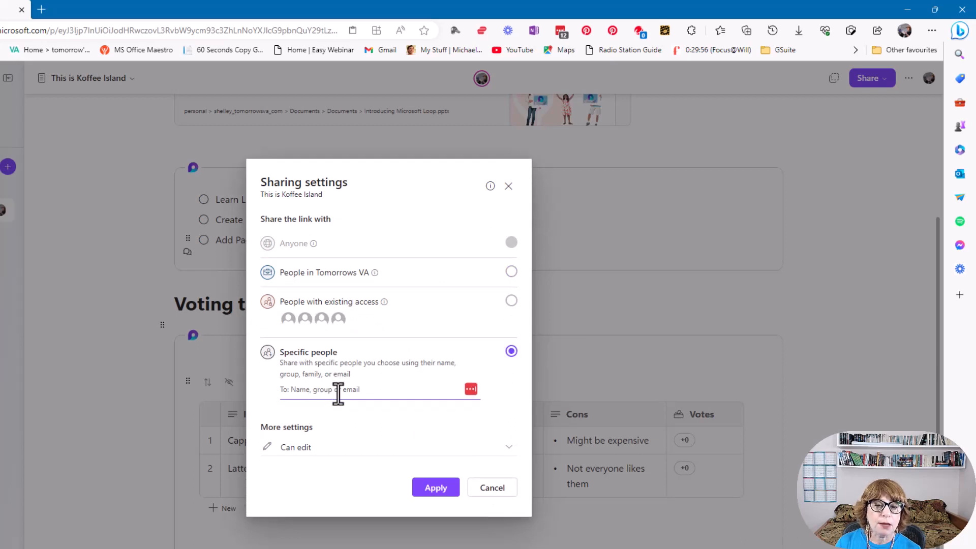
type("veronic")
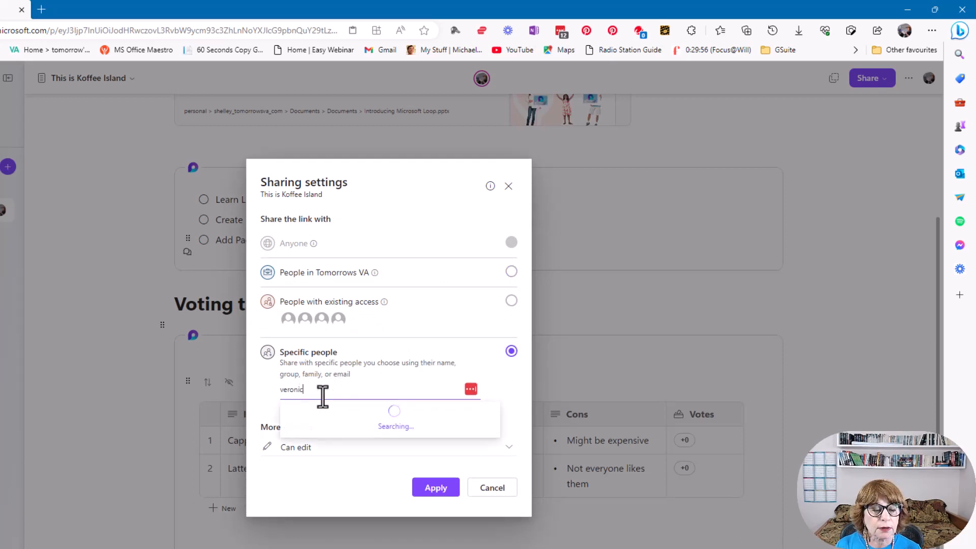
left_click(342, 428)
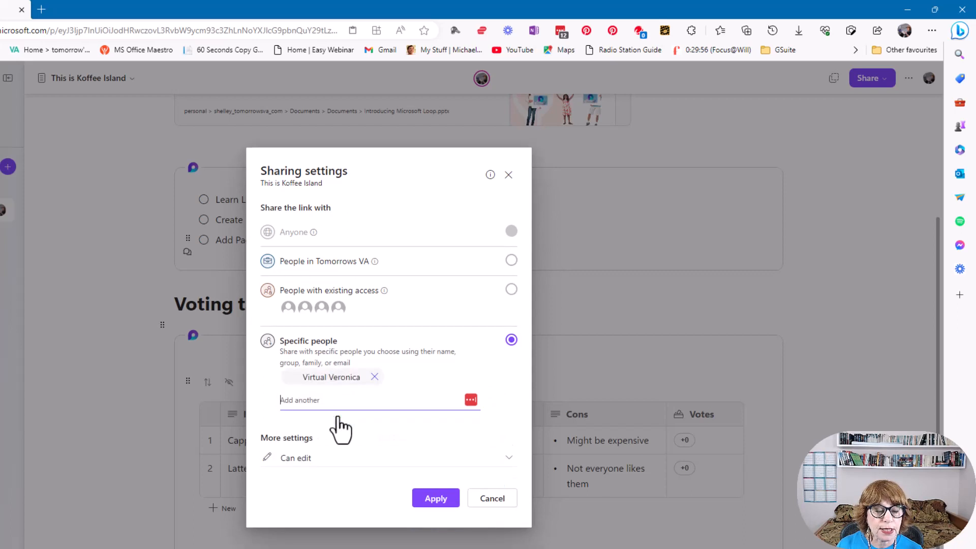
left_click(308, 460)
left_click(309, 470)
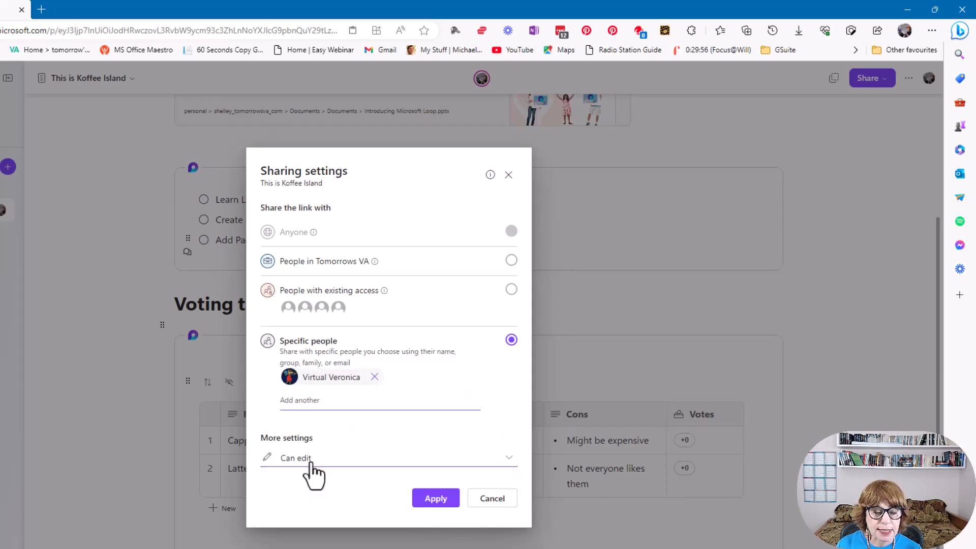
left_click(423, 497)
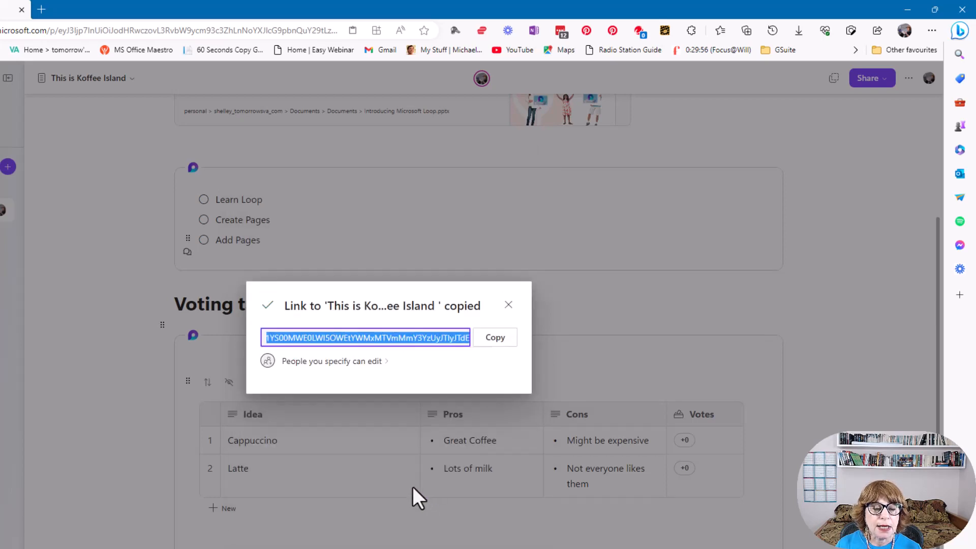
left_click(495, 338)
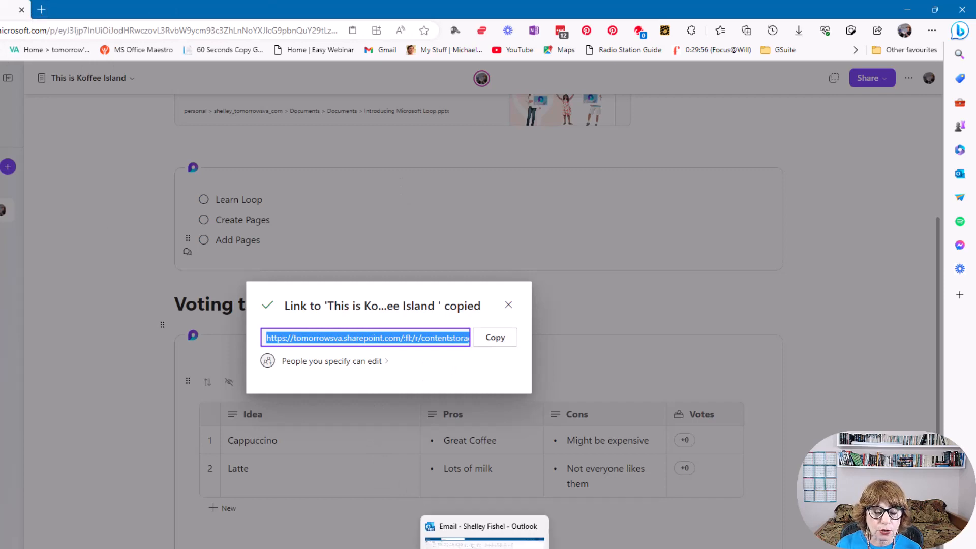
Switch to Outlook and start a new email addressed to the same colleague with the subject "Link to Lopp".
left_click(484, 547)
left_click_drag(975, 76, 325, 124)
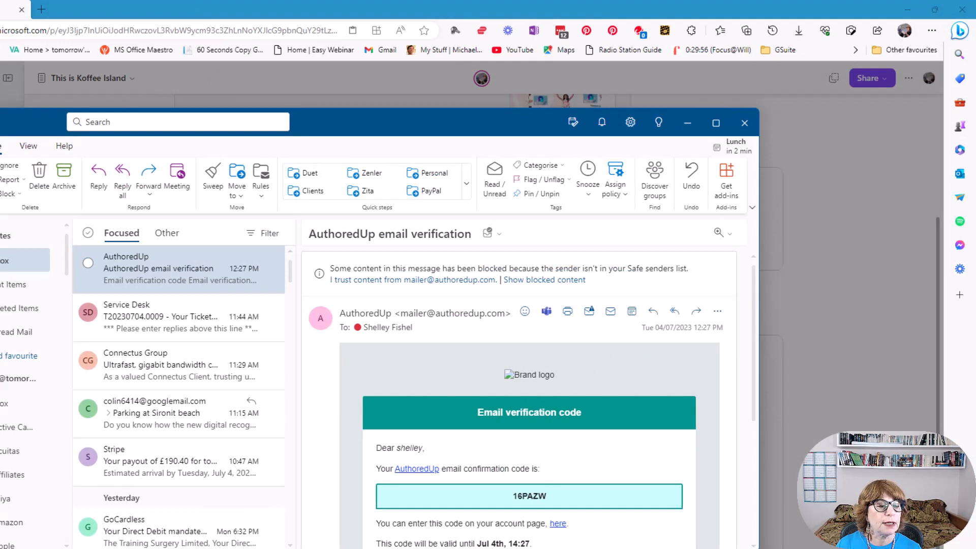
key("ctrl+n")
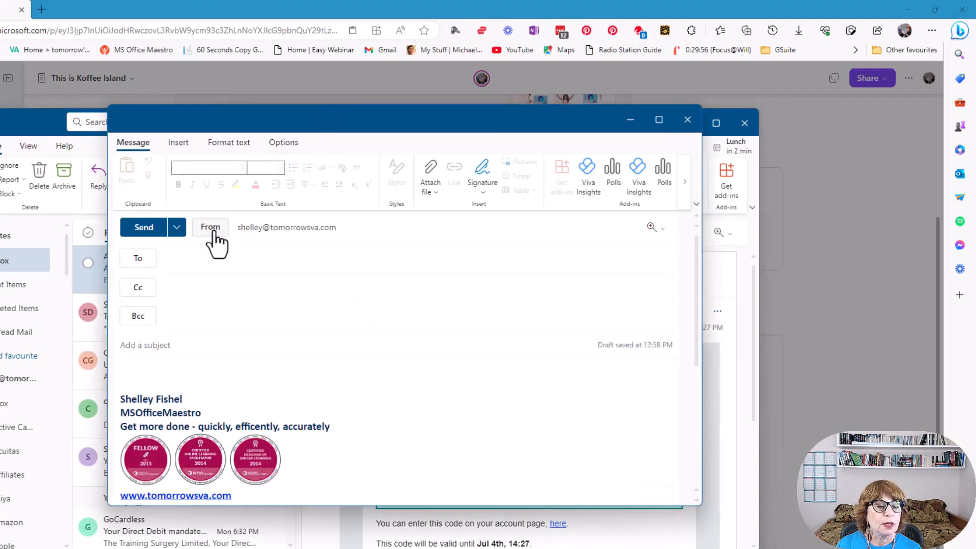
left_click(197, 256)
type("ver")
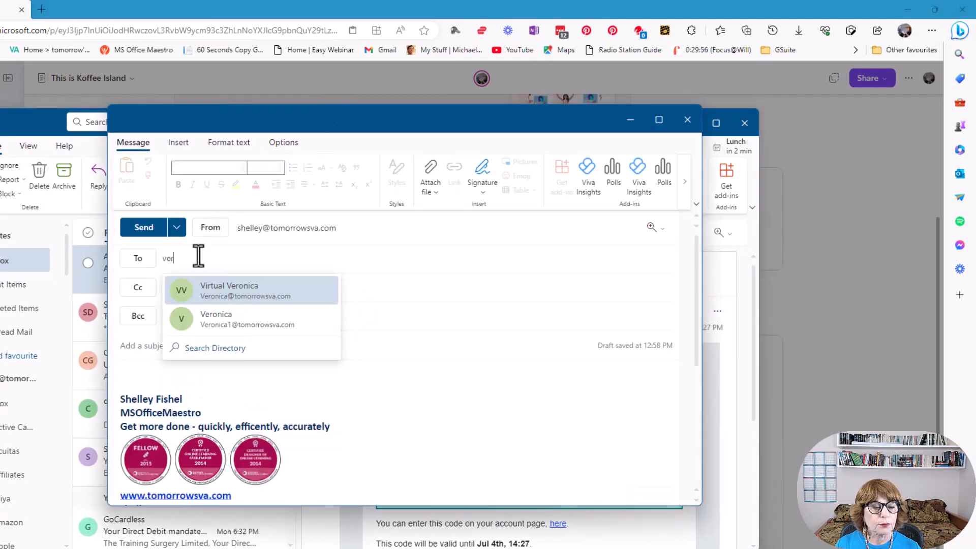
left_click(214, 294)
left_click(177, 346)
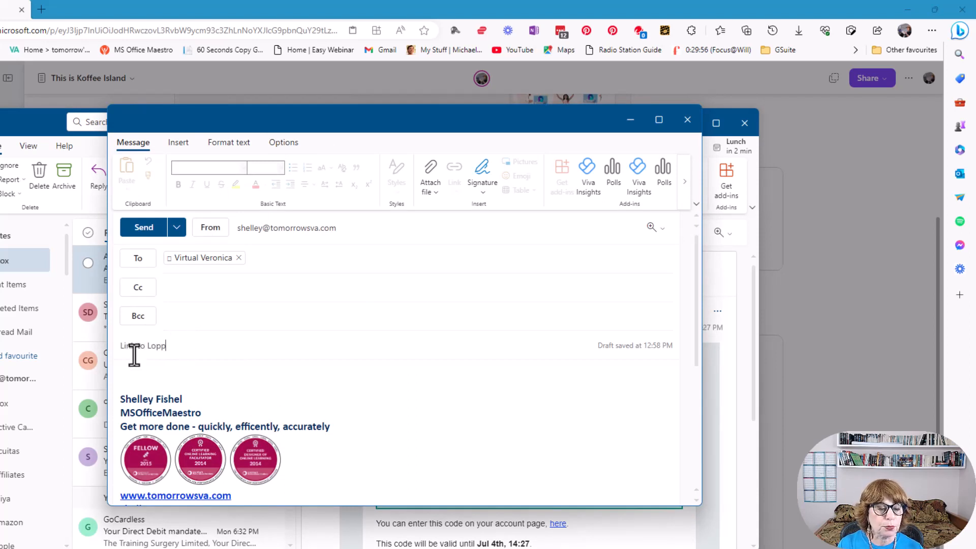
Paste the copied Koffee Island page link into the message body and clear the main Outlook window from behind it.
key("Tab")
type("This is Koffee Island")
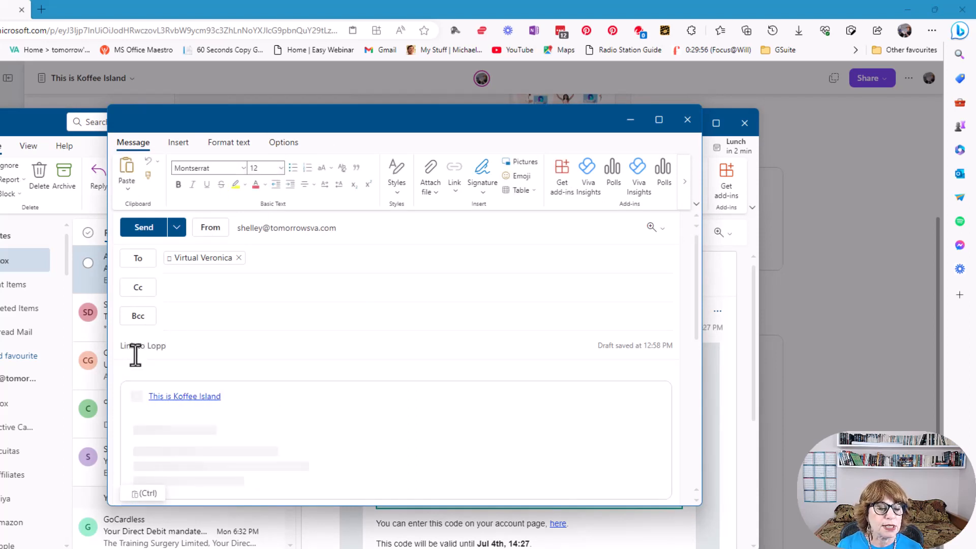
left_click_drag(528, 121, 446, 121)
left_click(687, 124)
left_click(687, 123)
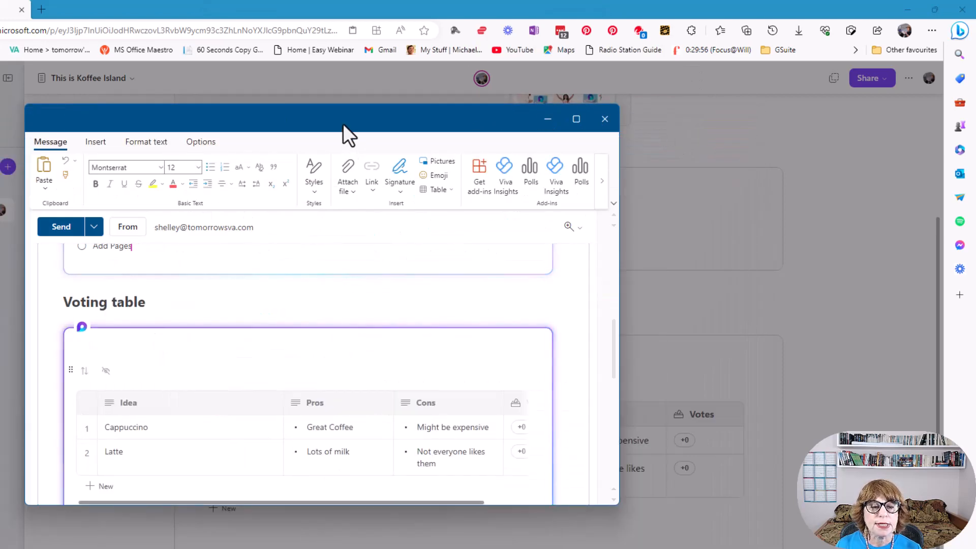
left_click_drag(342, 123, 410, 122)
Review the embedded Loop page in the message, send the email, and close the copied-link dialog in Loop.
scroll(355, 290, "down", 3)
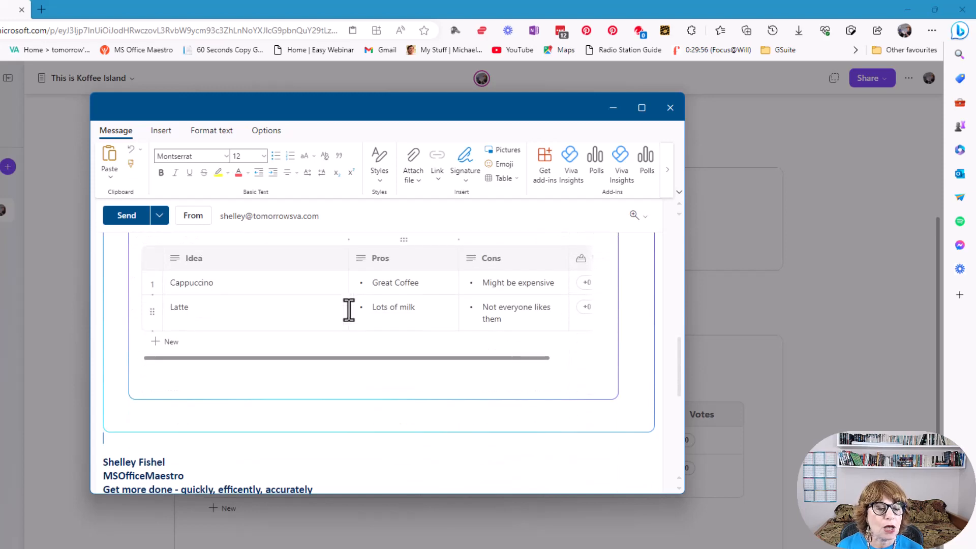
scroll(349, 310, "up", 6)
scroll(344, 316, "up", 3)
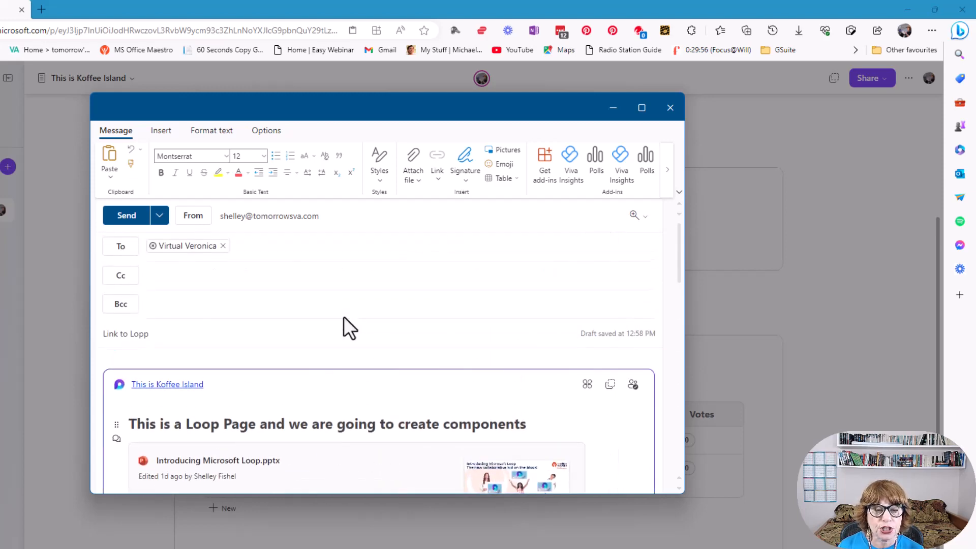
scroll(344, 316, "down", 6)
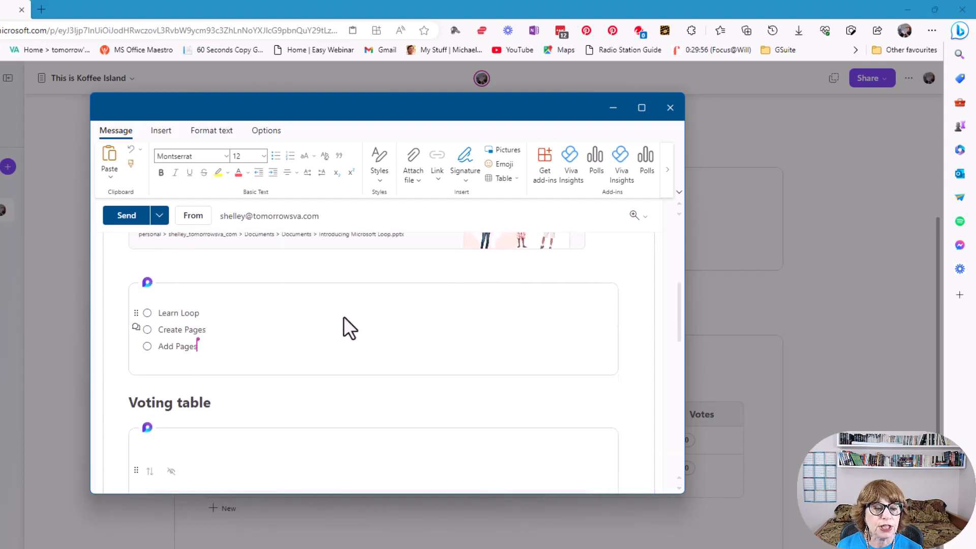
scroll(343, 316, "up", 5)
left_click(125, 216)
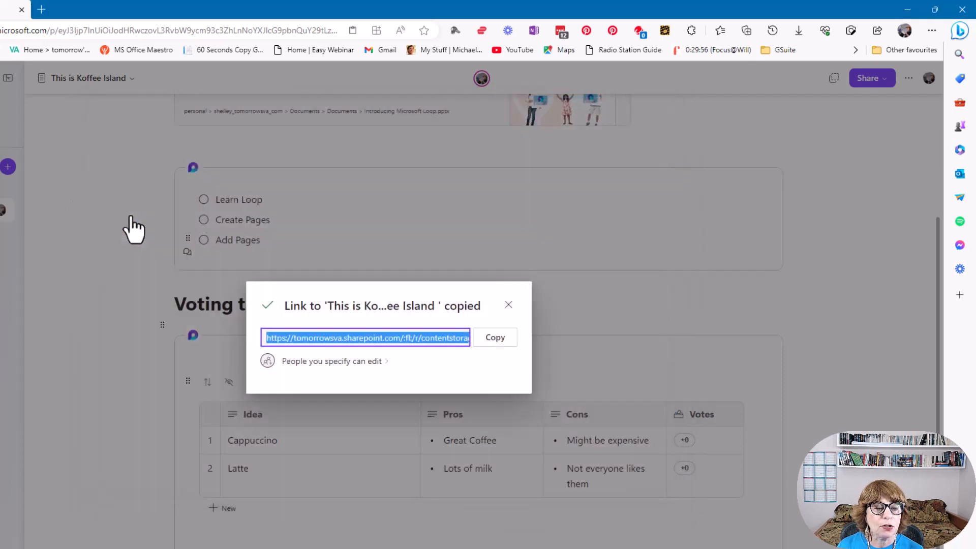
left_click(508, 305)
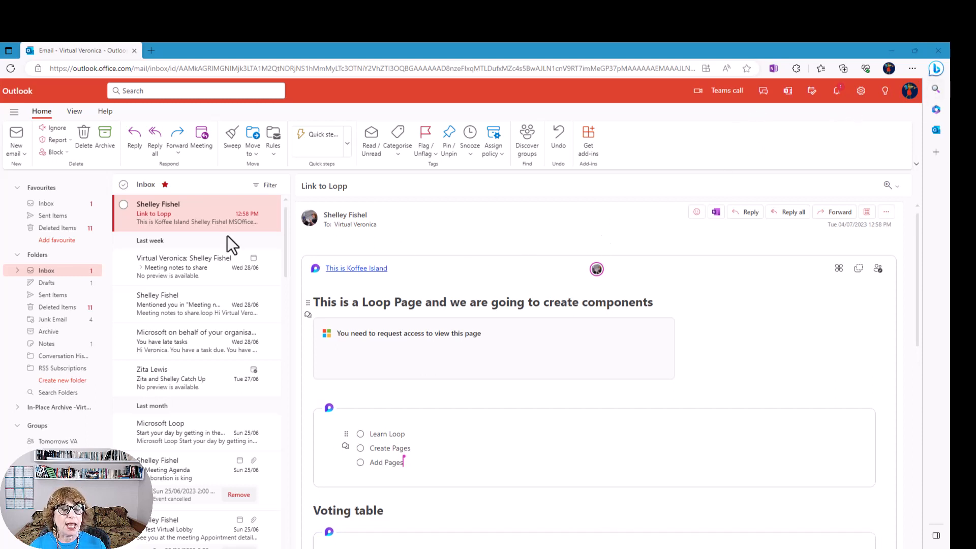
In the recipient's Outlook inbox, open the "Link to Lopp" email and mark "Learn Loop" and "Create Pages" as done.
left_click(173, 219)
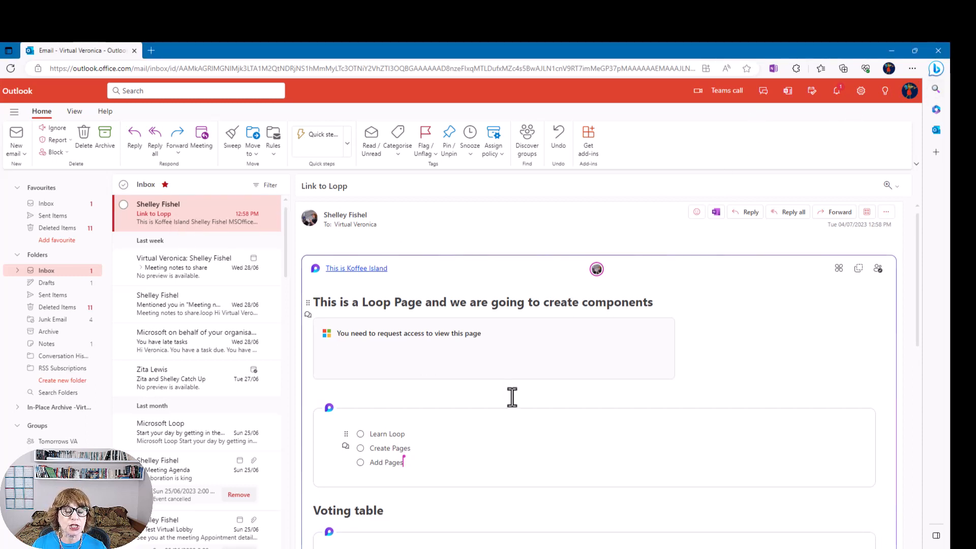
scroll(512, 397, "down", 5)
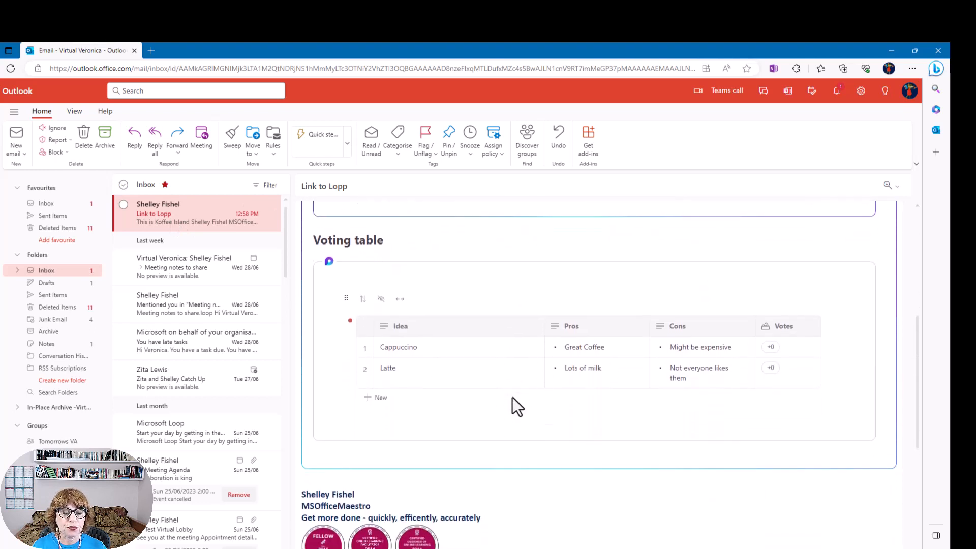
scroll(512, 399, "up", 5)
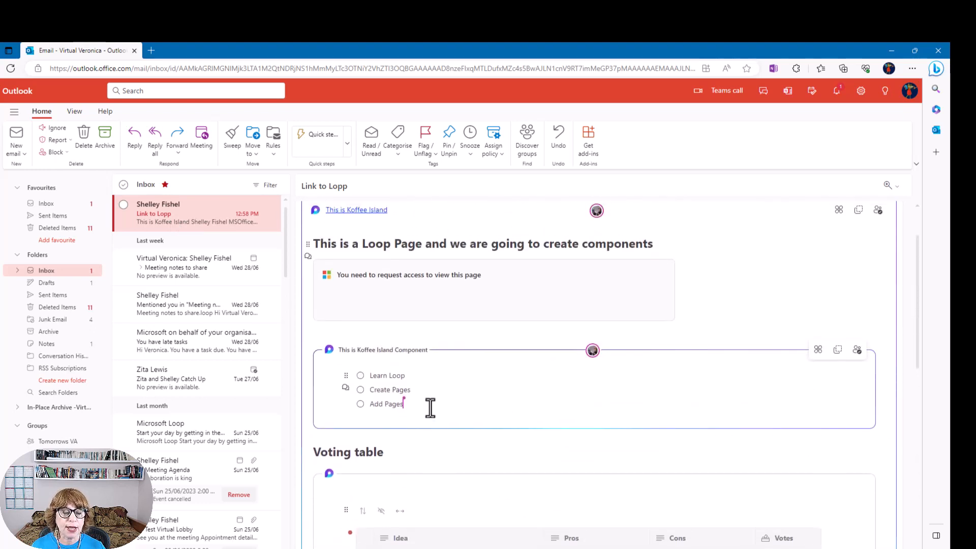
left_click(360, 376)
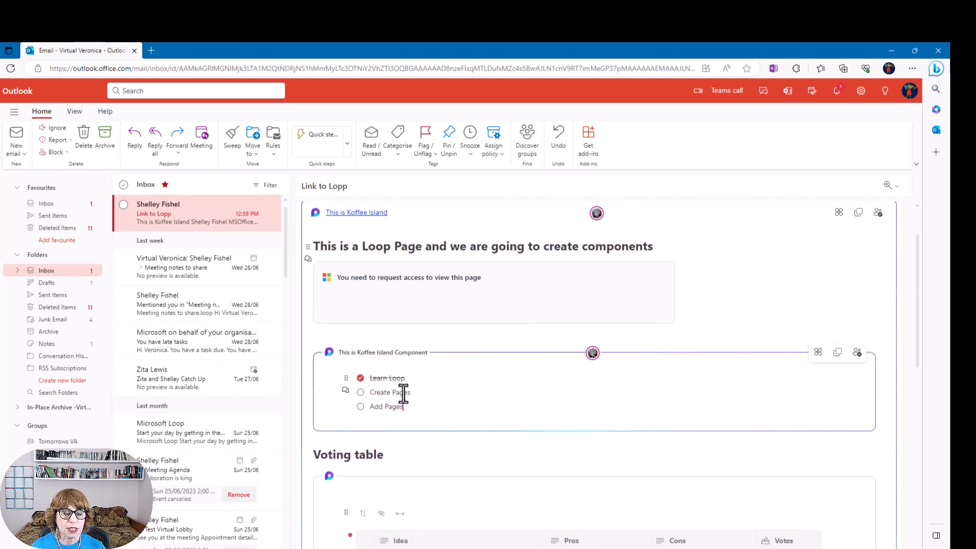
left_click(360, 393)
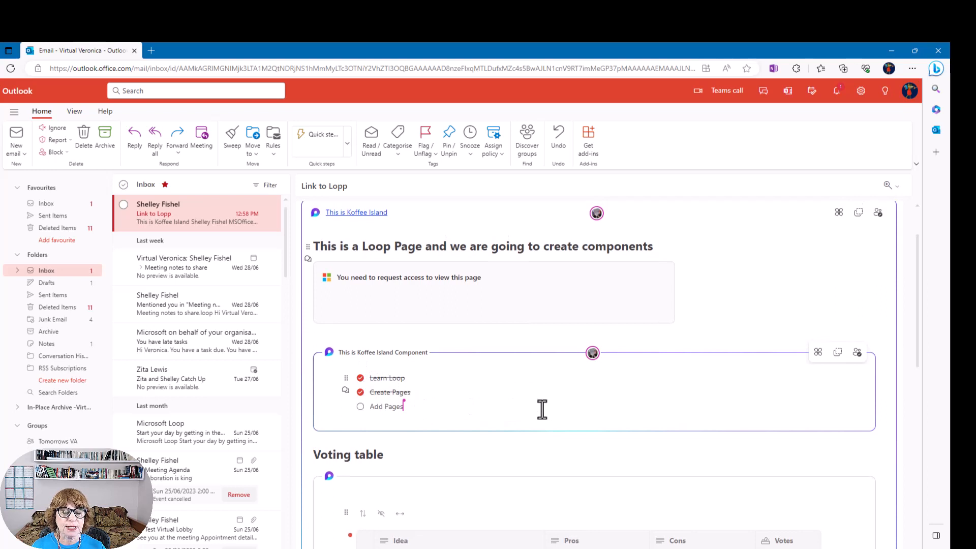
Vote for both Cappuccino and Latte in the email's embedded voting table.
scroll(542, 409, "down", 3)
left_click(771, 397)
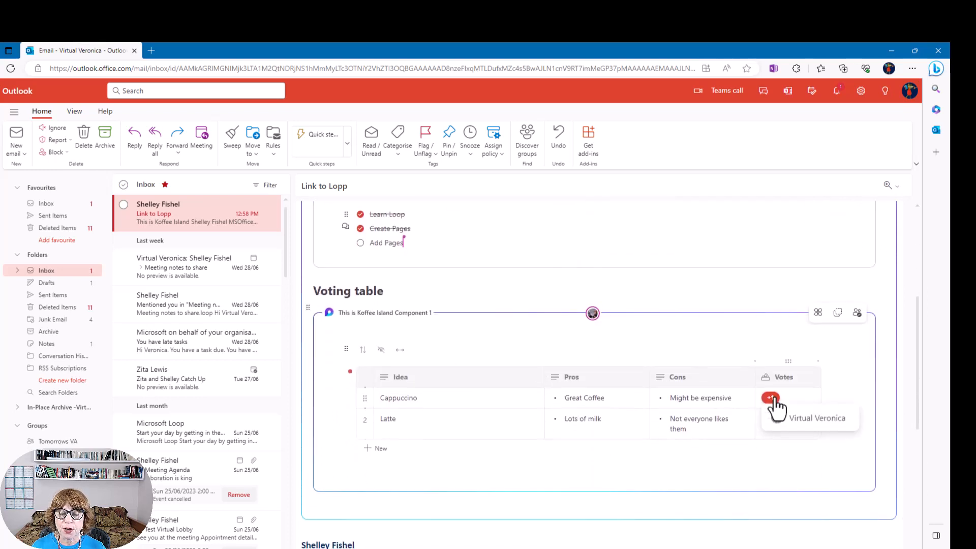
left_click(772, 419)
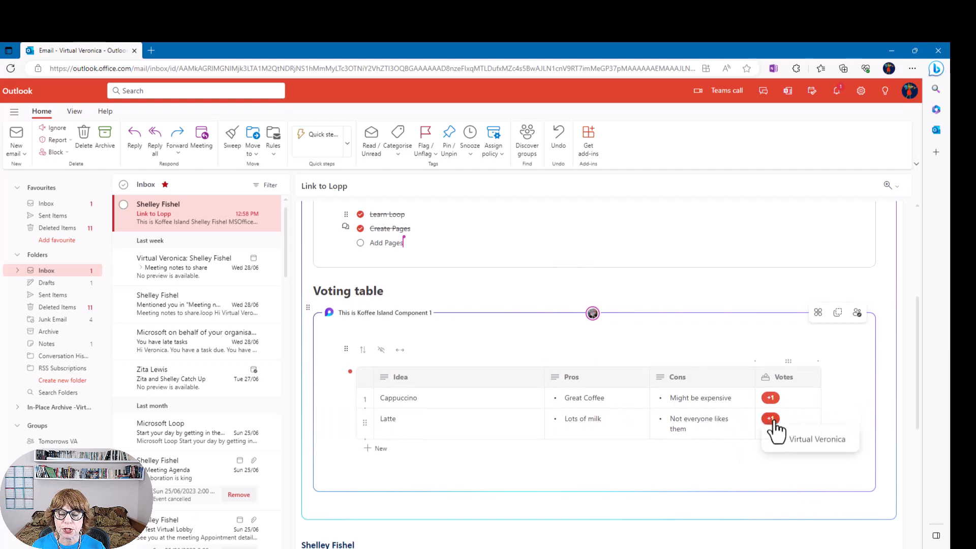
scroll(501, 464, "up", 3)
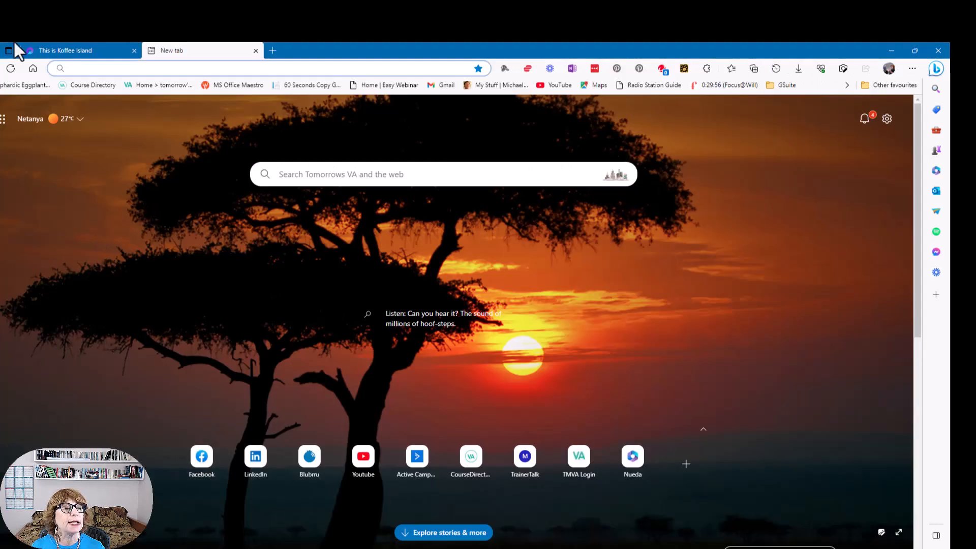
Switch to the Koffee Island page in Loop and check its checklist and voting table for the recipient's changes.
left_click(48, 51)
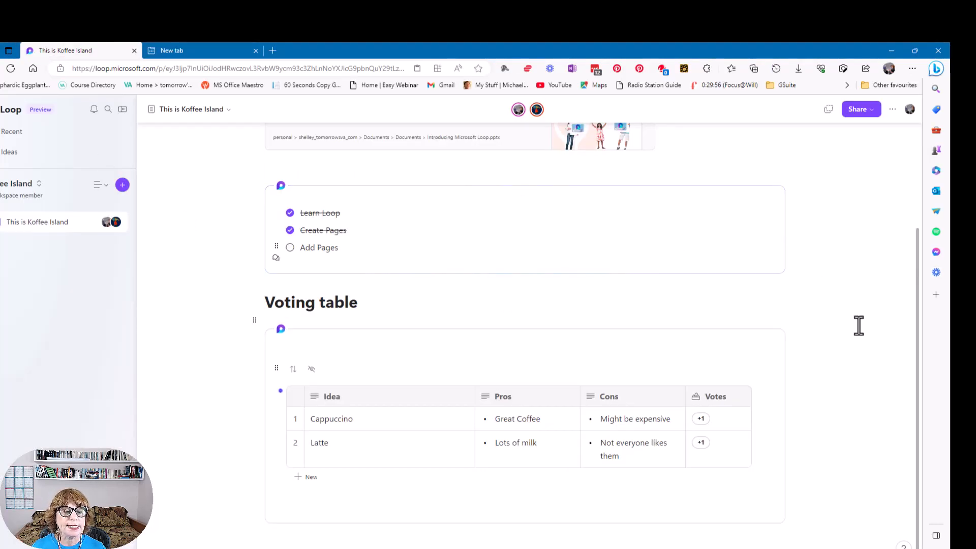
scroll(856, 334, "up", 3)
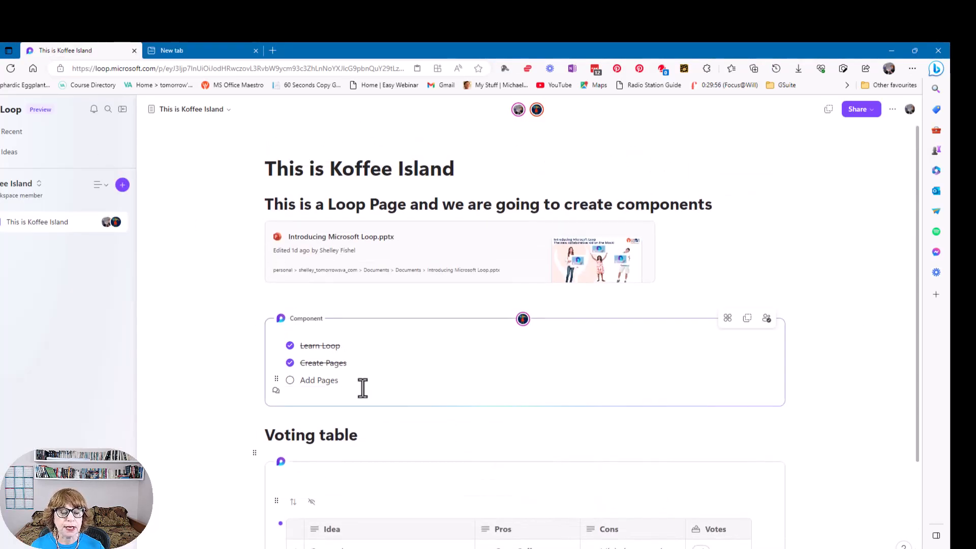
scroll(398, 411, "down", 3)
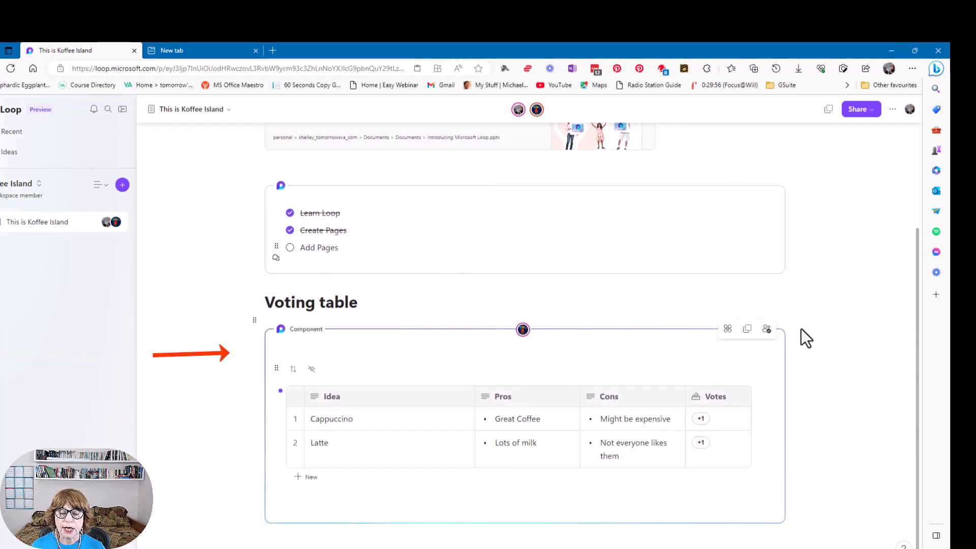
Restore the Loop and recipient's Outlook windows to a smaller size and arrange them side by side.
left_click(915, 50)
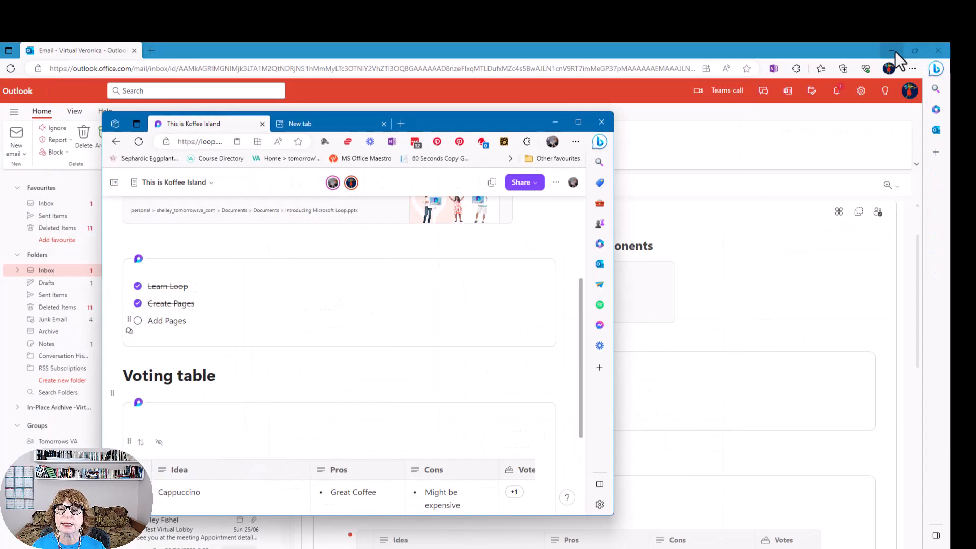
left_click(916, 51)
left_click_drag(471, 120, 807, 88)
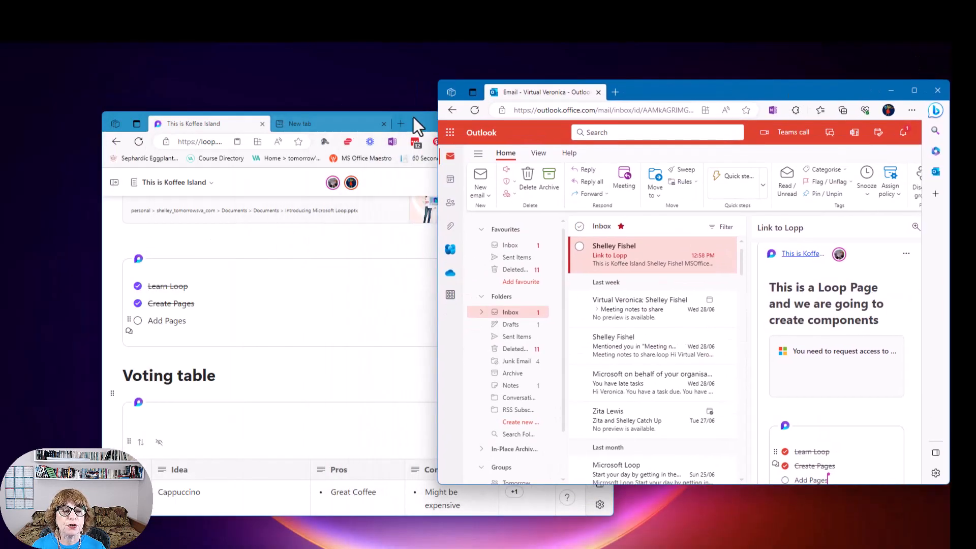
left_click_drag(432, 123, 345, 89)
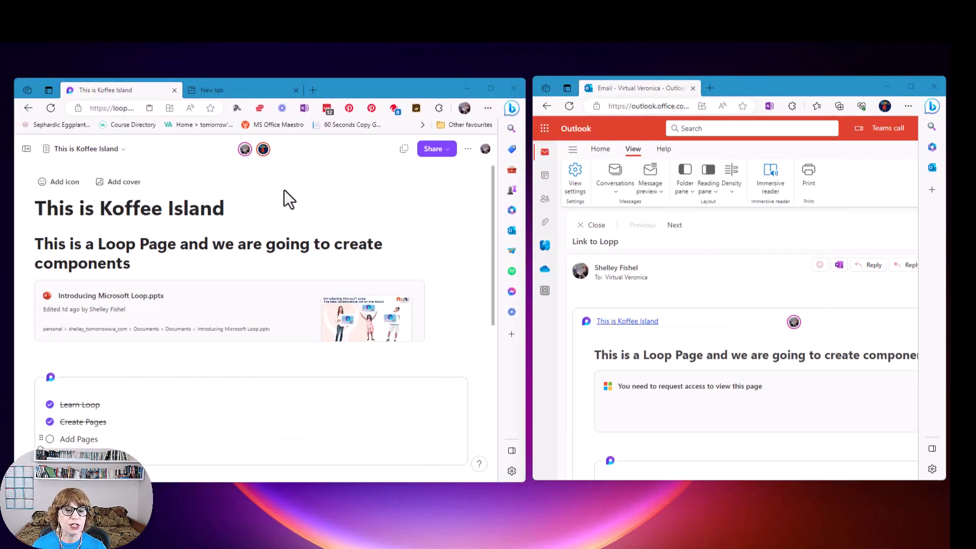
Compare the voting table on the Loop page with the one embedded in the received email.
scroll(285, 311, "down", 2)
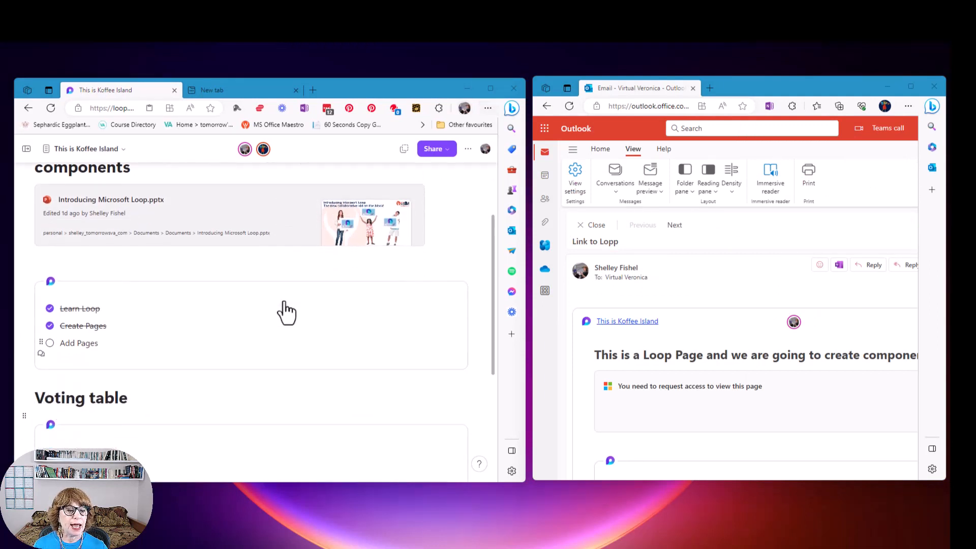
scroll(284, 312, "down", 4)
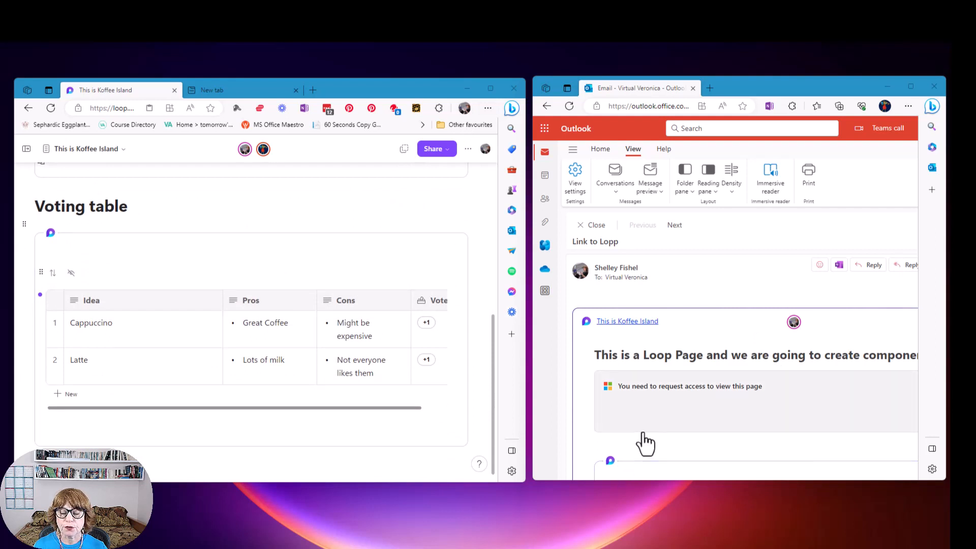
scroll(645, 444, "down", 3)
scroll(644, 436, "down", 3)
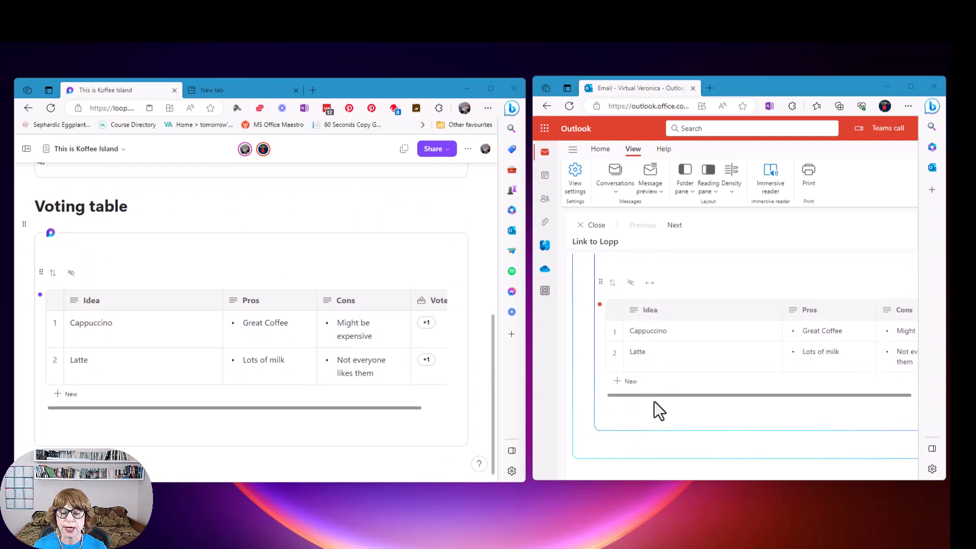
Enlarge the recipient's Outlook window, close the empty browser tab beside the Loop page, and reposition both windows so their voting tables show.
left_click_drag(654, 394, 831, 391)
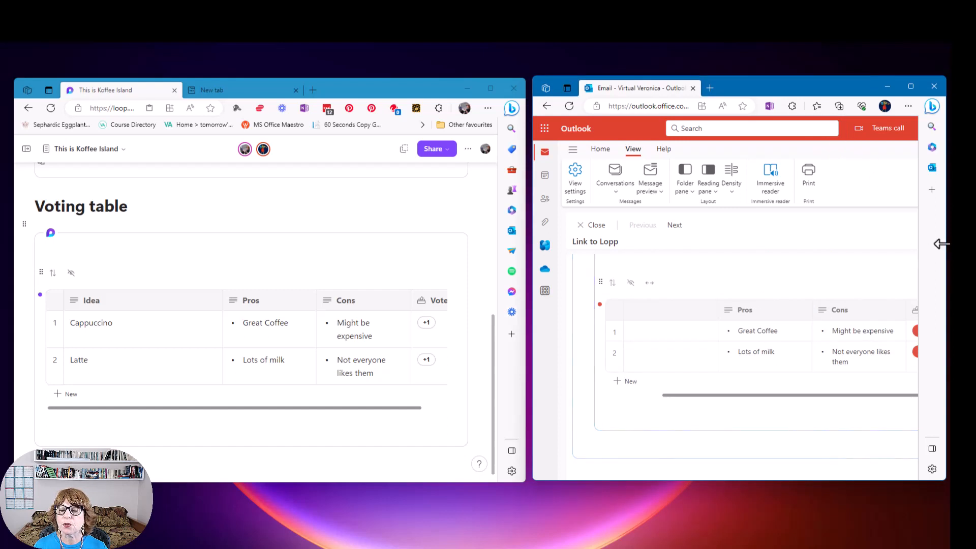
left_click_drag(941, 244, 945, 244)
left_click_drag(779, 92, 656, 85)
left_click(343, 81)
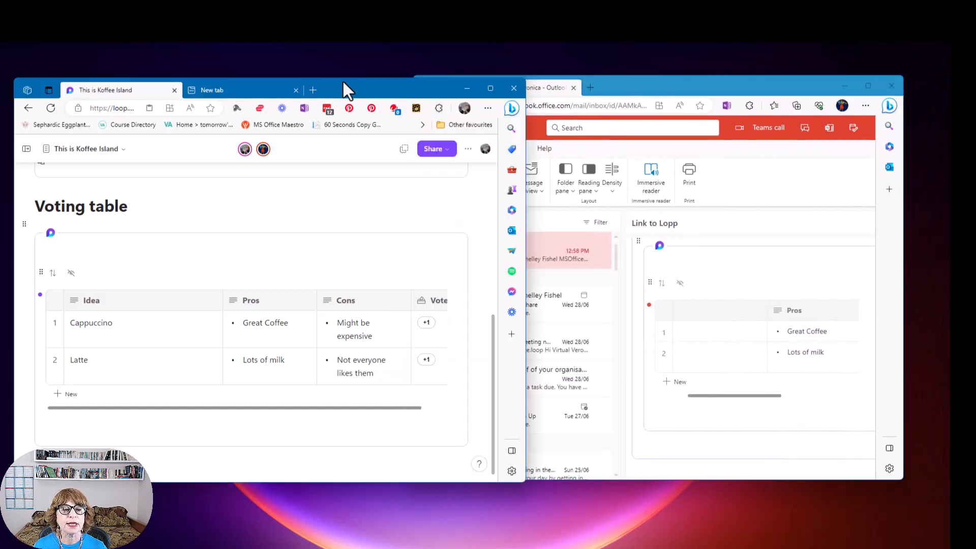
left_click(296, 90)
mouse_move(297, 90)
left_mouse_down()
mouse_move(326, 90)
mouse_move(302, 87)
left_mouse_up()
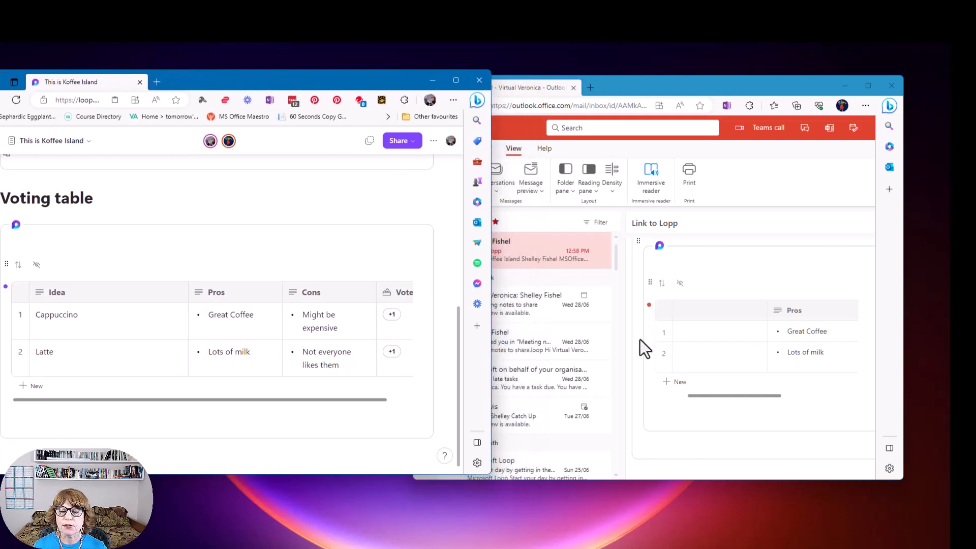
Bring the Votes column into view in the email's table and vote for both Cappuccino and Latte on the Loop page.
left_click_drag(703, 395, 785, 404)
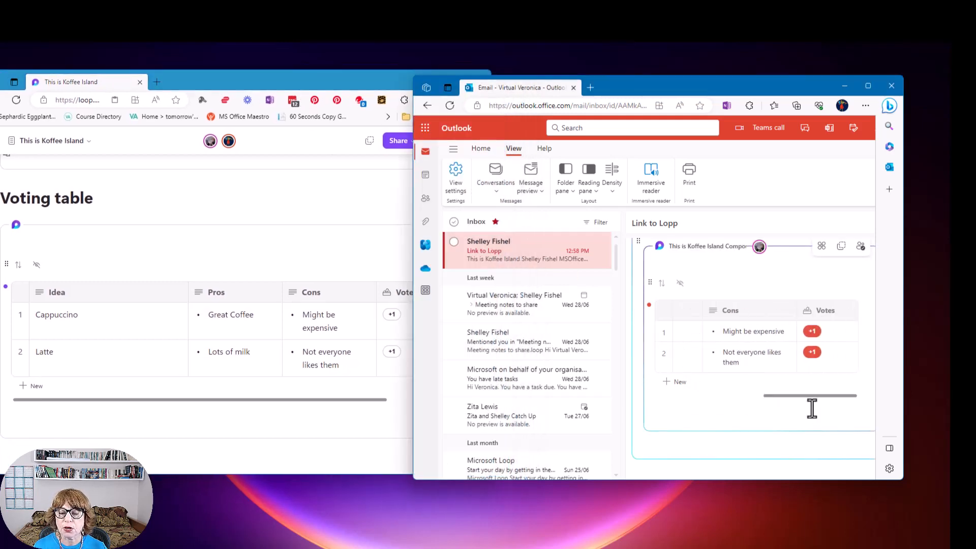
left_click(391, 352)
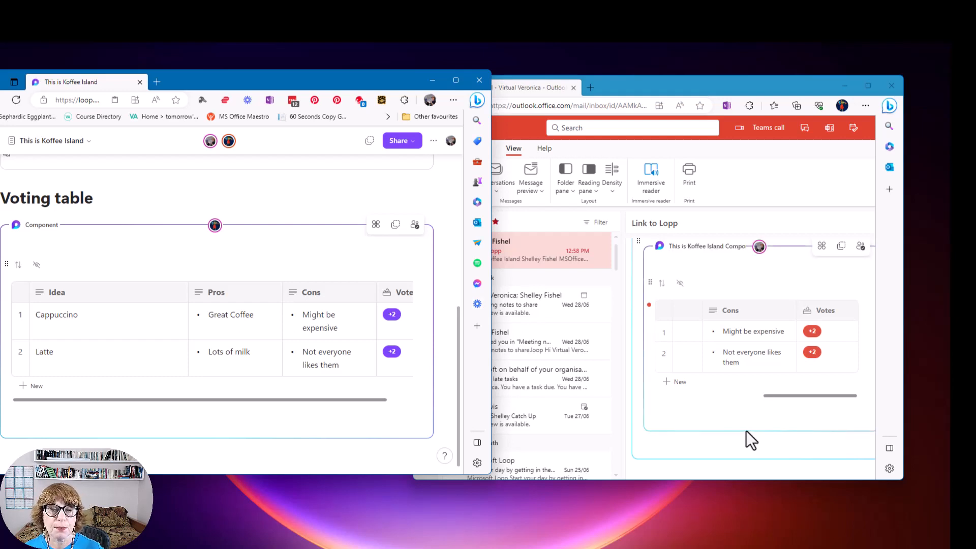
Maximize the Loop window and add a new blank page to the Koffee Island workspace.
left_click(455, 80)
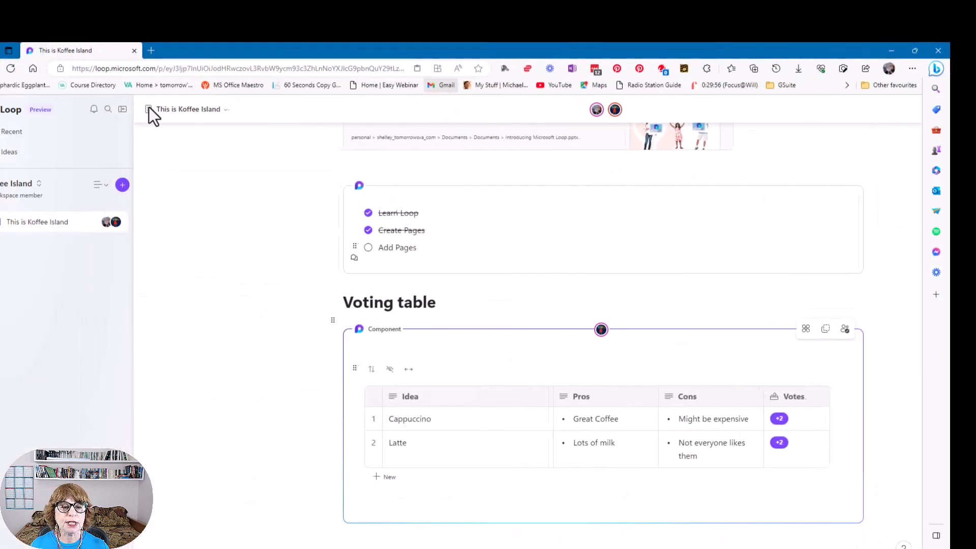
left_click(20, 186)
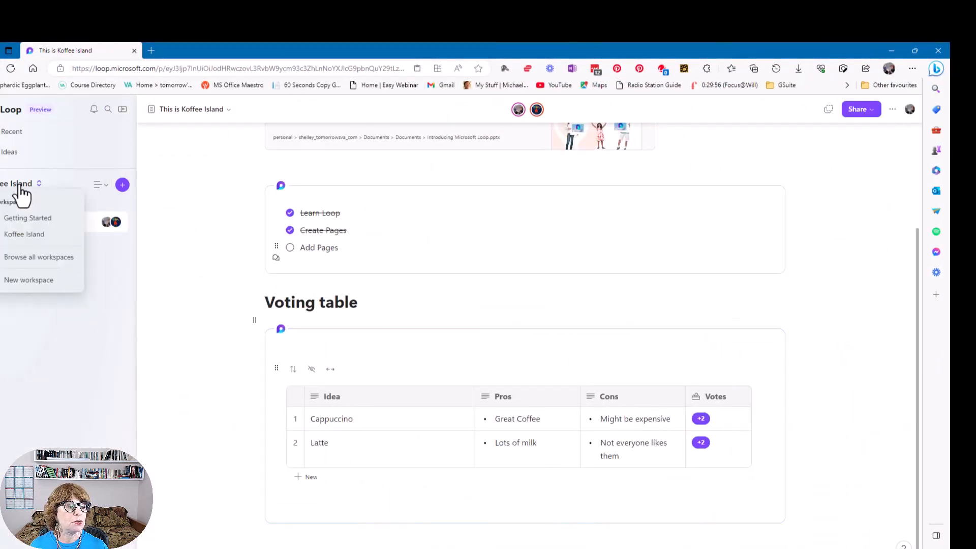
left_click(25, 235)
scroll(221, 247, "up", 3)
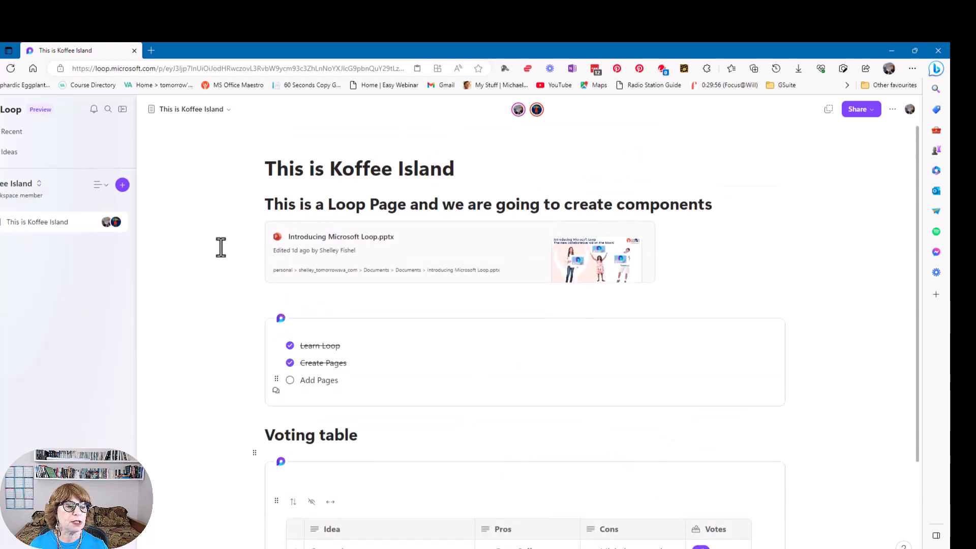
left_click(123, 185)
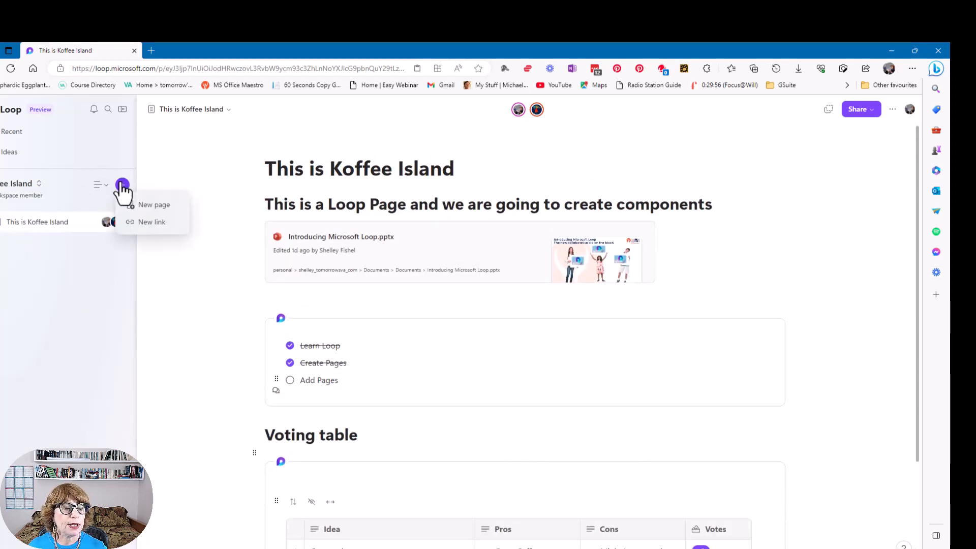
left_click(150, 204)
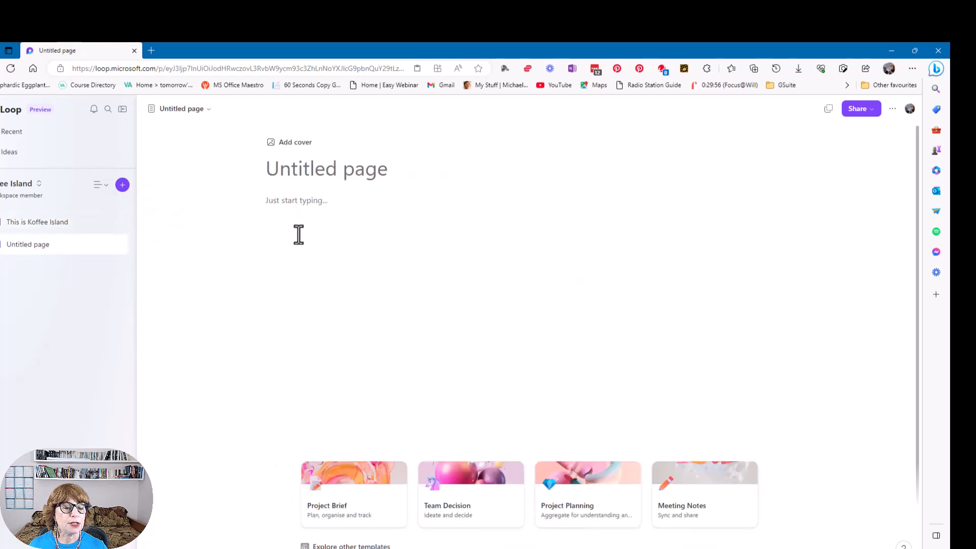